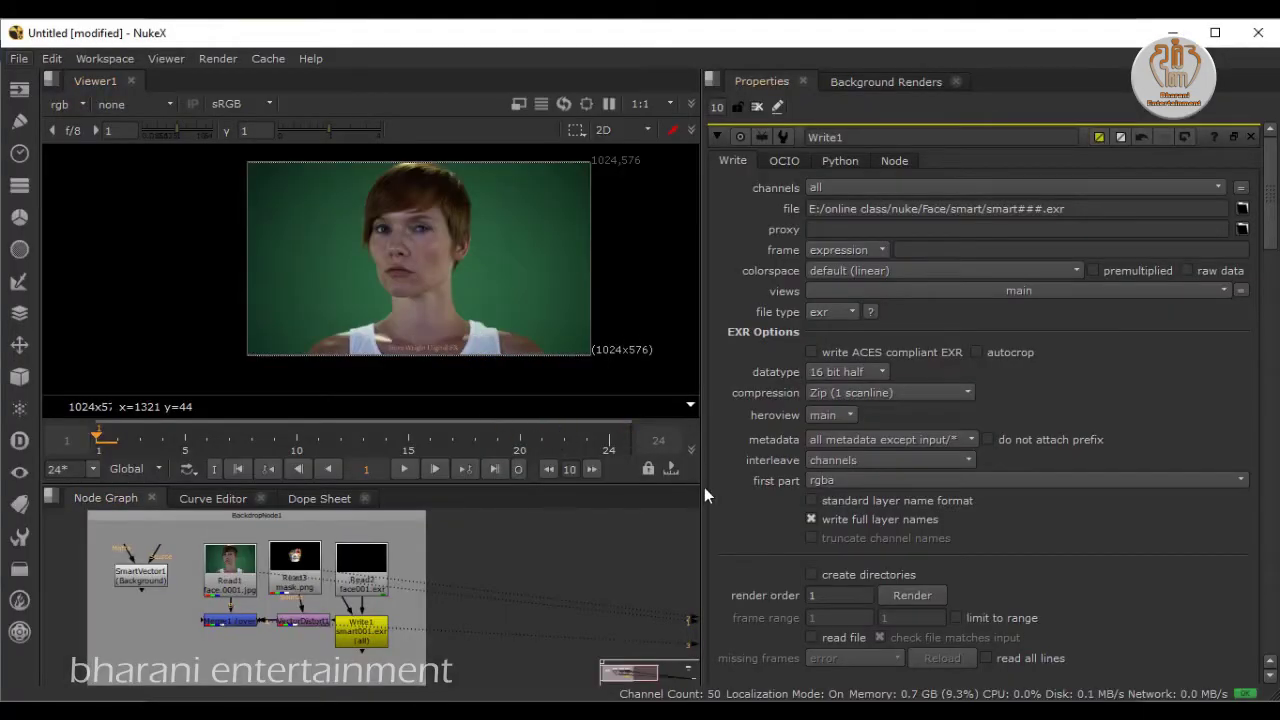
- Play the face footage, then view the mask image with all rgba channels including alpha
{"action": "left_click_drag", "start_coordinate": [704, 487], "coordinate": [962, 499]}
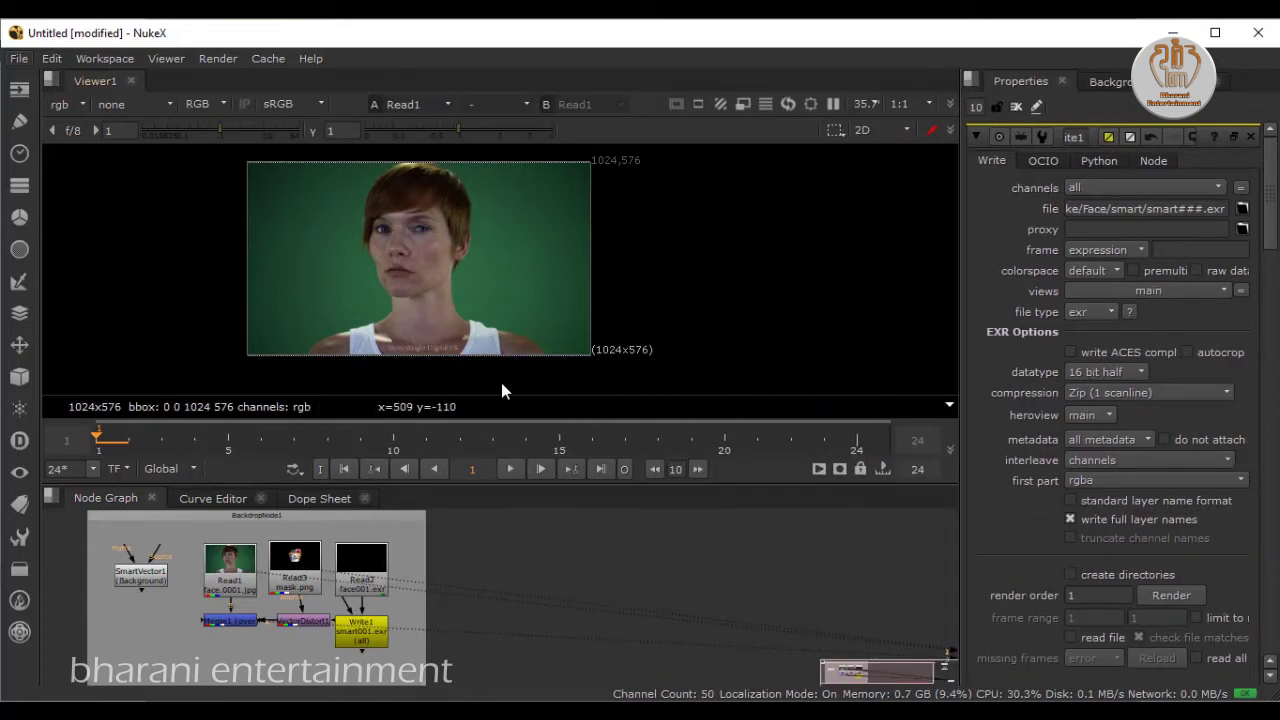
{"action": "left_click", "coordinate": [510, 470]}
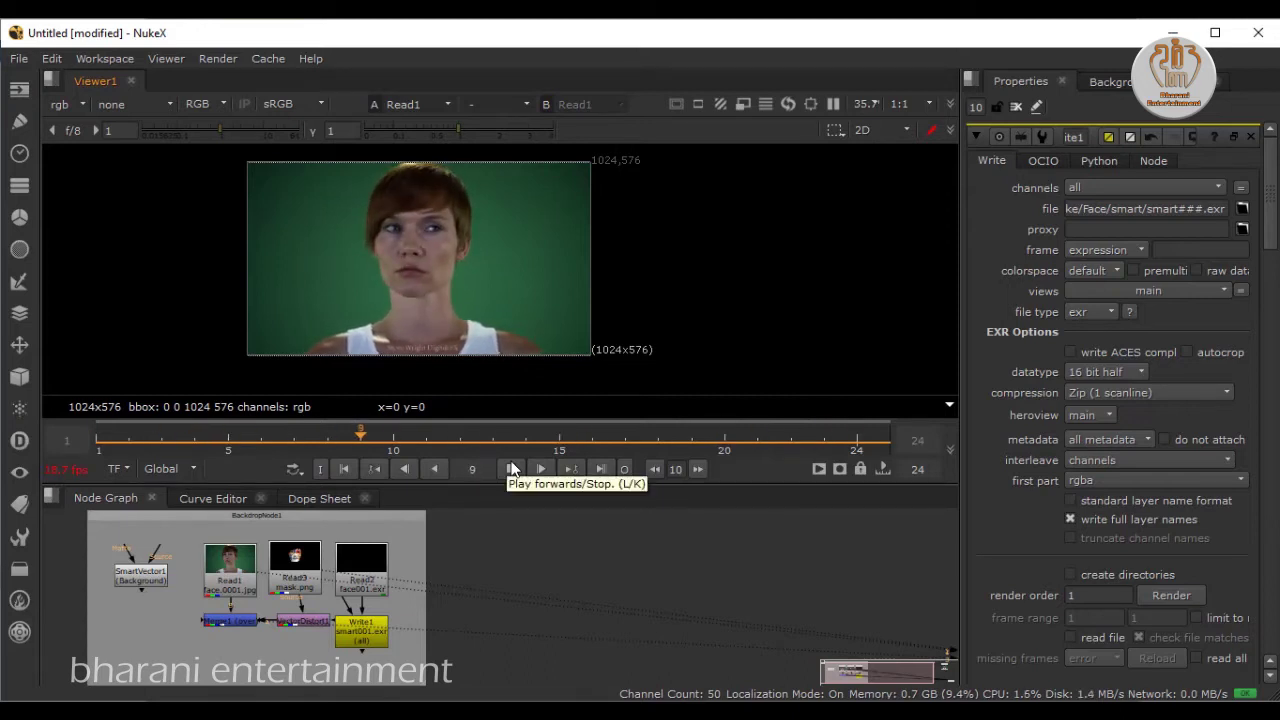
{"action": "left_click", "coordinate": [512, 470]}
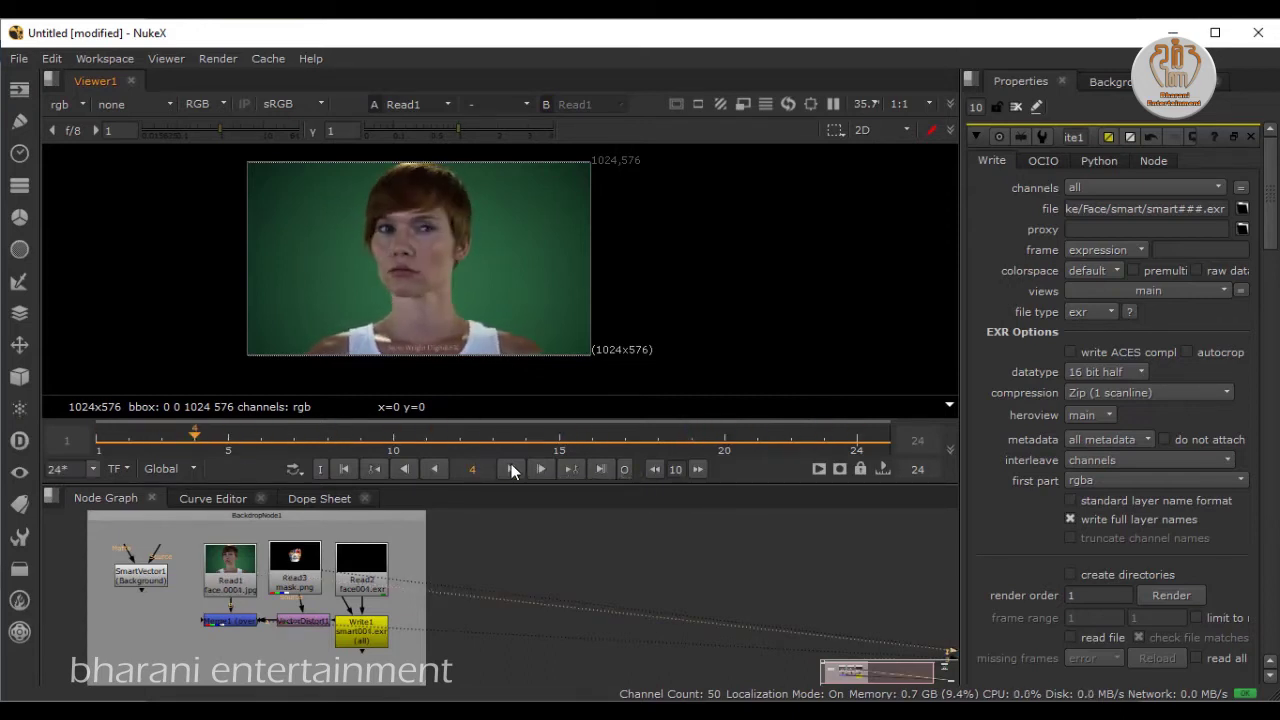
{"action": "key", "text": "3"}
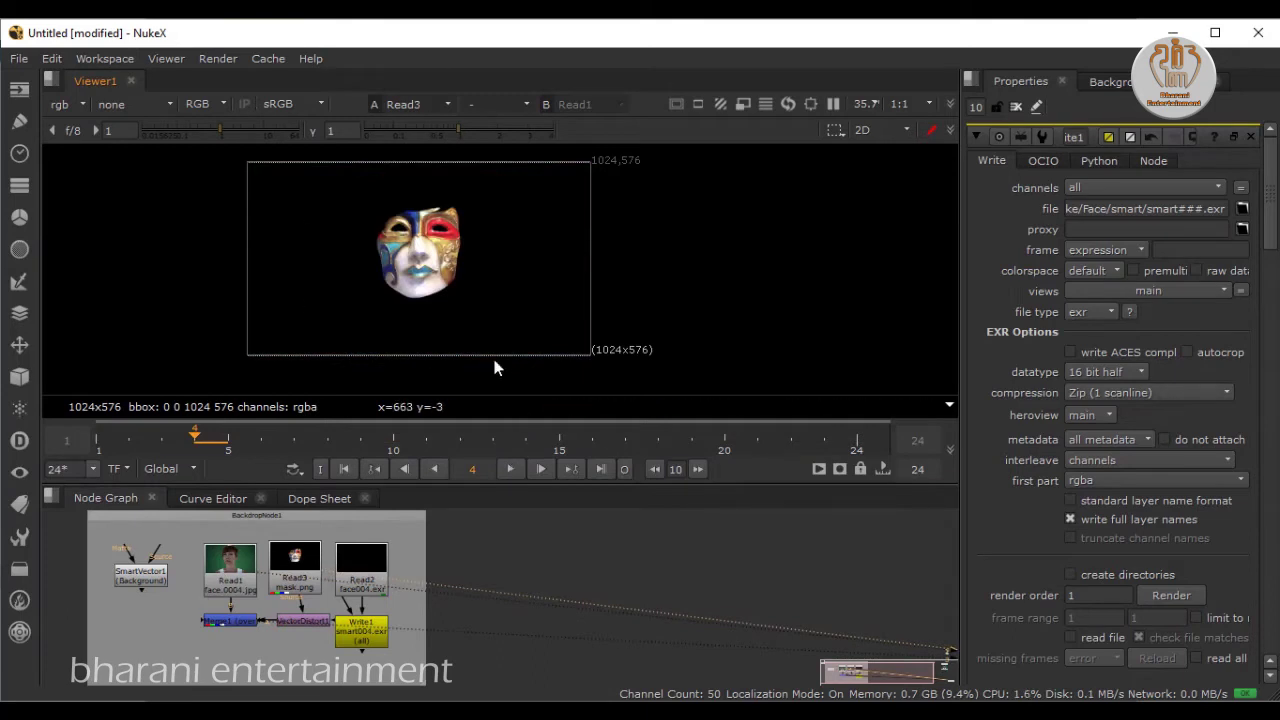
{"action": "left_click_drag", "start_coordinate": [461, 450], "coordinate": [206, 450]}
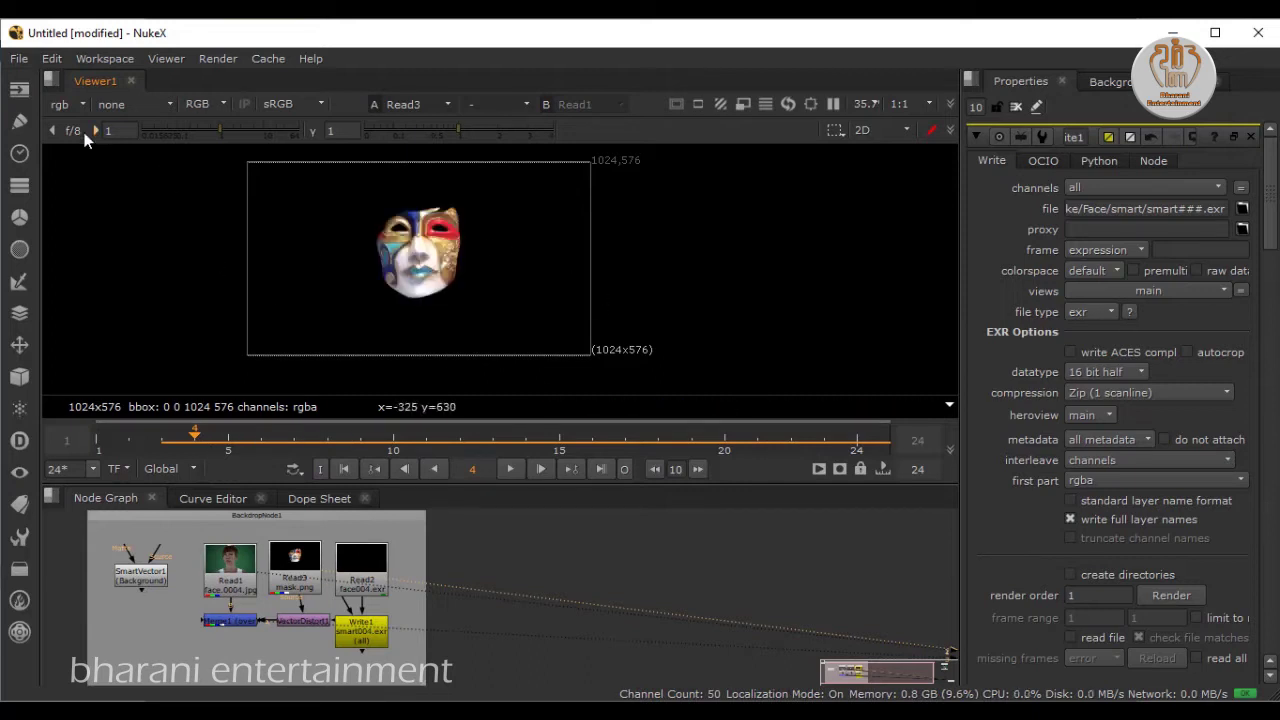
{"action": "left_click", "coordinate": [70, 104]}
{"action": "left_click", "coordinate": [97, 158]}
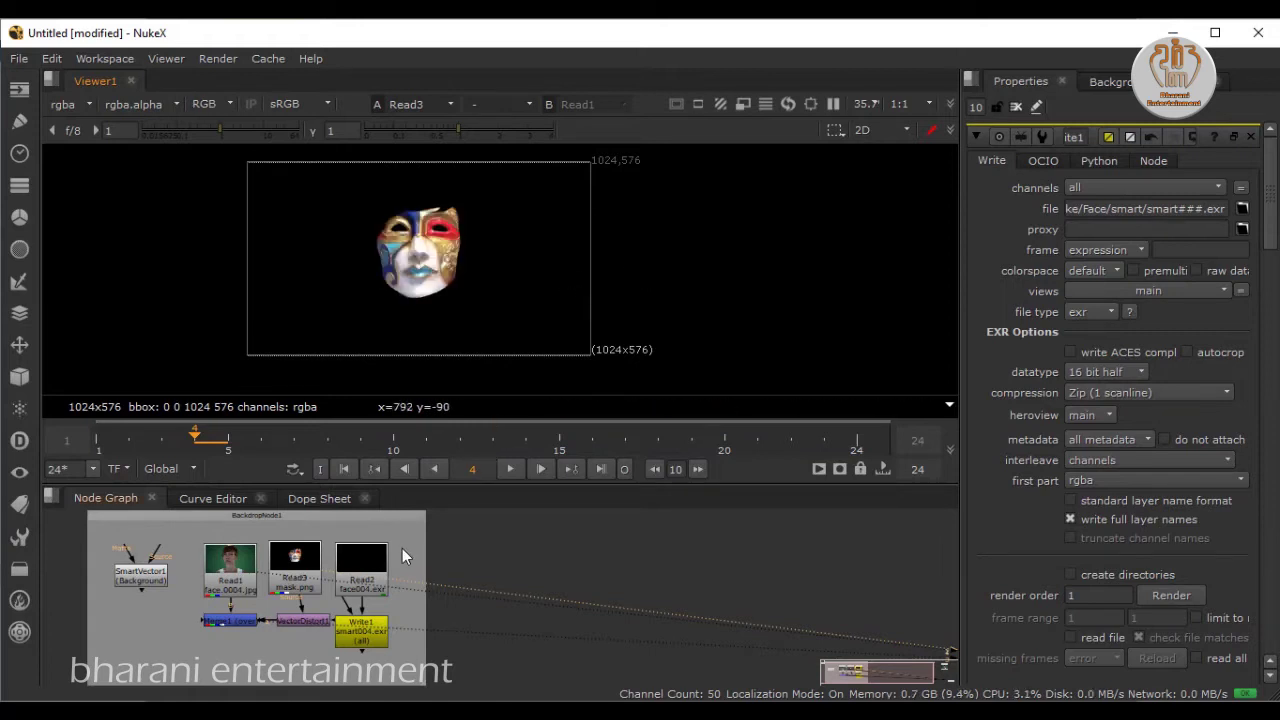
- Play the Merge1 mask-over-face result, then delete the old comp nodes, keeping the face read
{"action": "left_click", "coordinate": [226, 625]}
{"action": "key", "text": "1"}
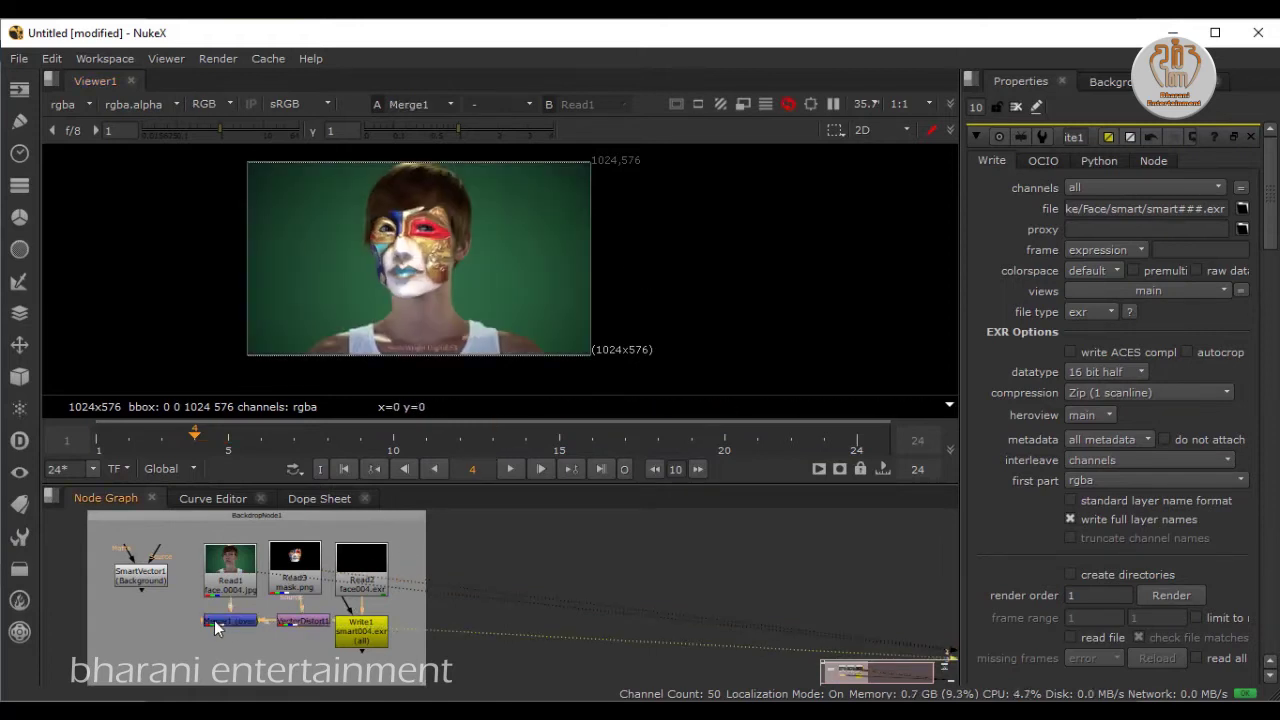
{"action": "left_click", "coordinate": [343, 469]}
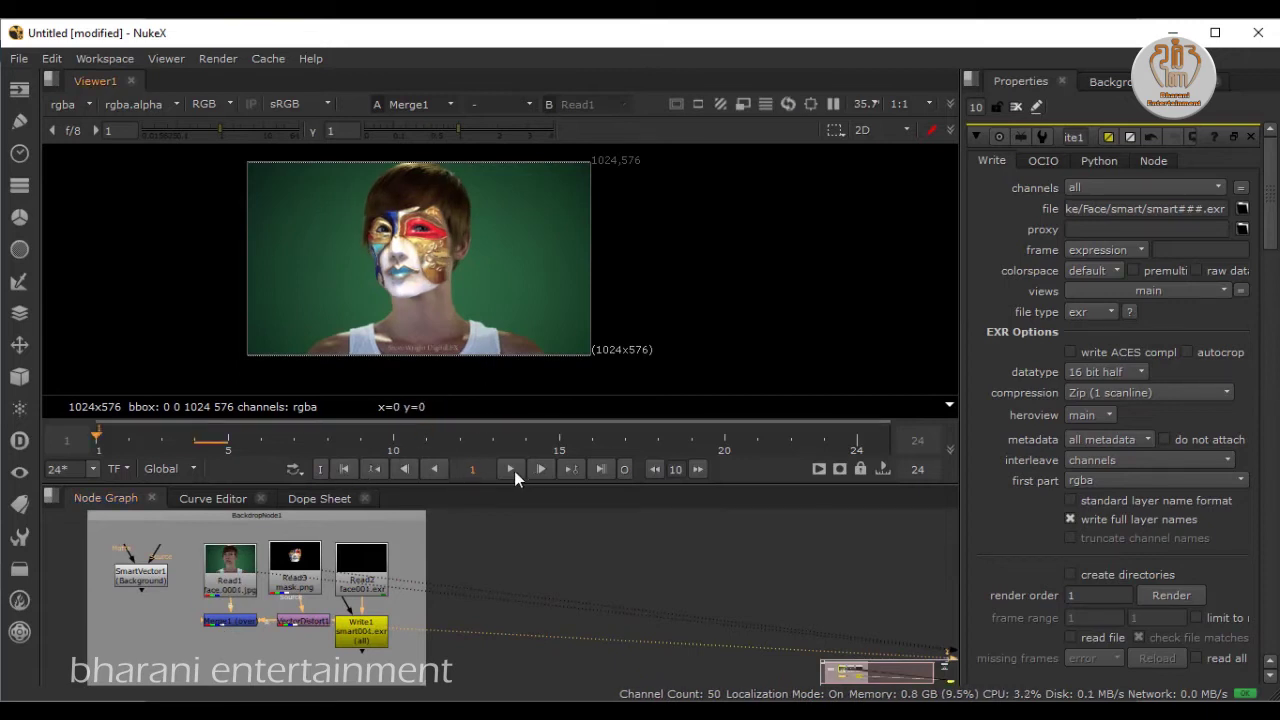
{"action": "left_click", "coordinate": [513, 471]}
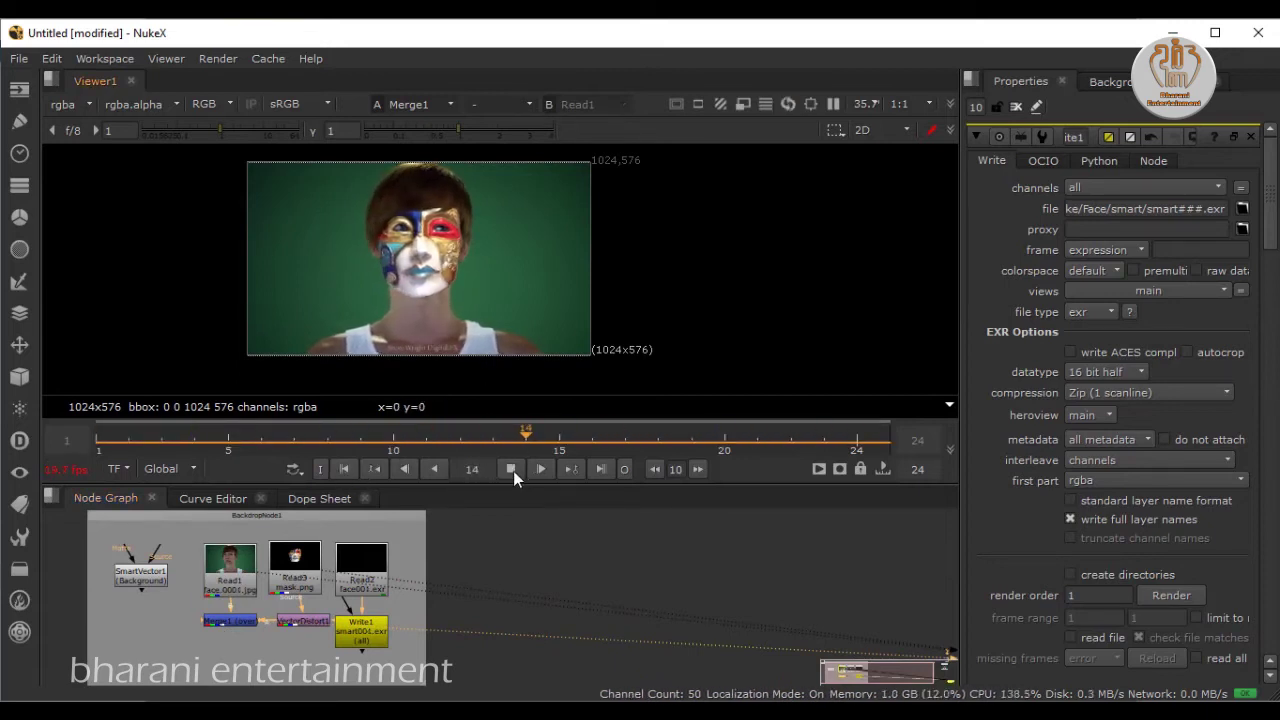
{"action": "left_click", "coordinate": [513, 471]}
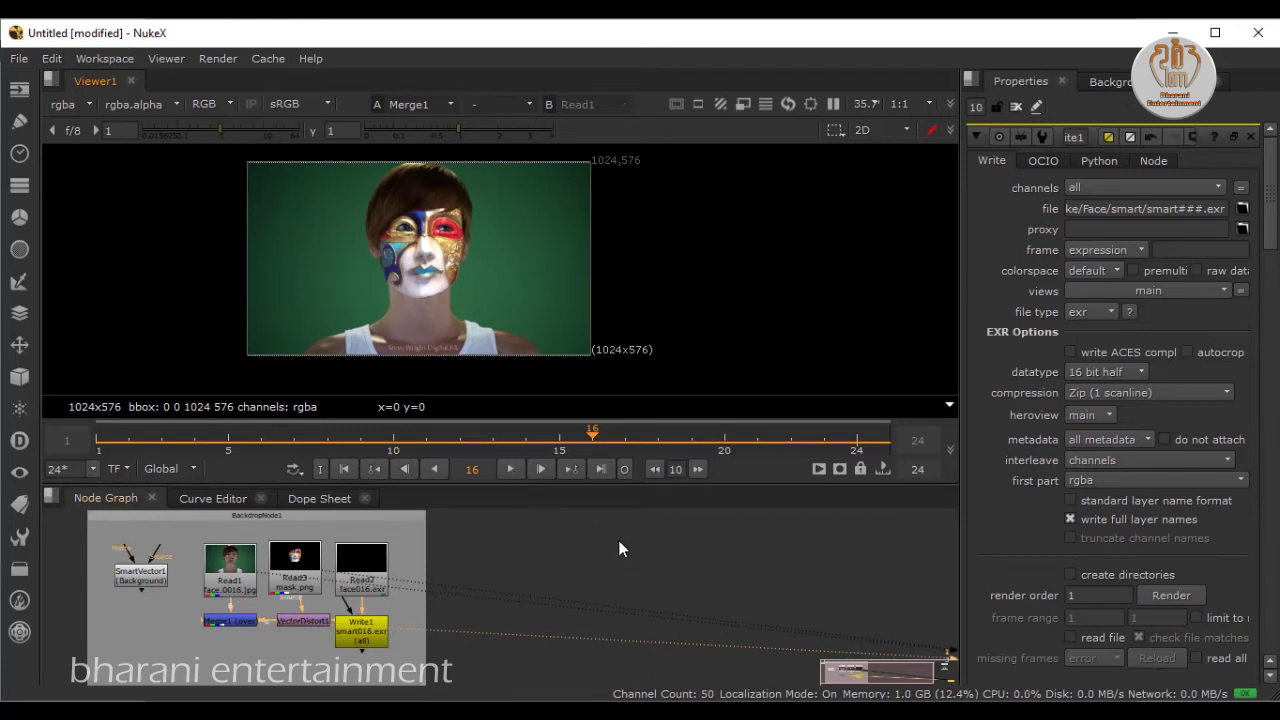
{"action": "key", "text": "Delete"}
{"action": "mouse_move", "coordinate": [600, 535]}
{"action": "left_mouse_down"}
{"action": "mouse_move", "coordinate": [482, 570]}
{"action": "mouse_move", "coordinate": [275, 577]}
{"action": "left_mouse_up"}
- Arrange the Viewer1 node in the graph near the face read node
{"action": "left_click_drag", "start_coordinate": [535, 692], "coordinate": [545, 594]}
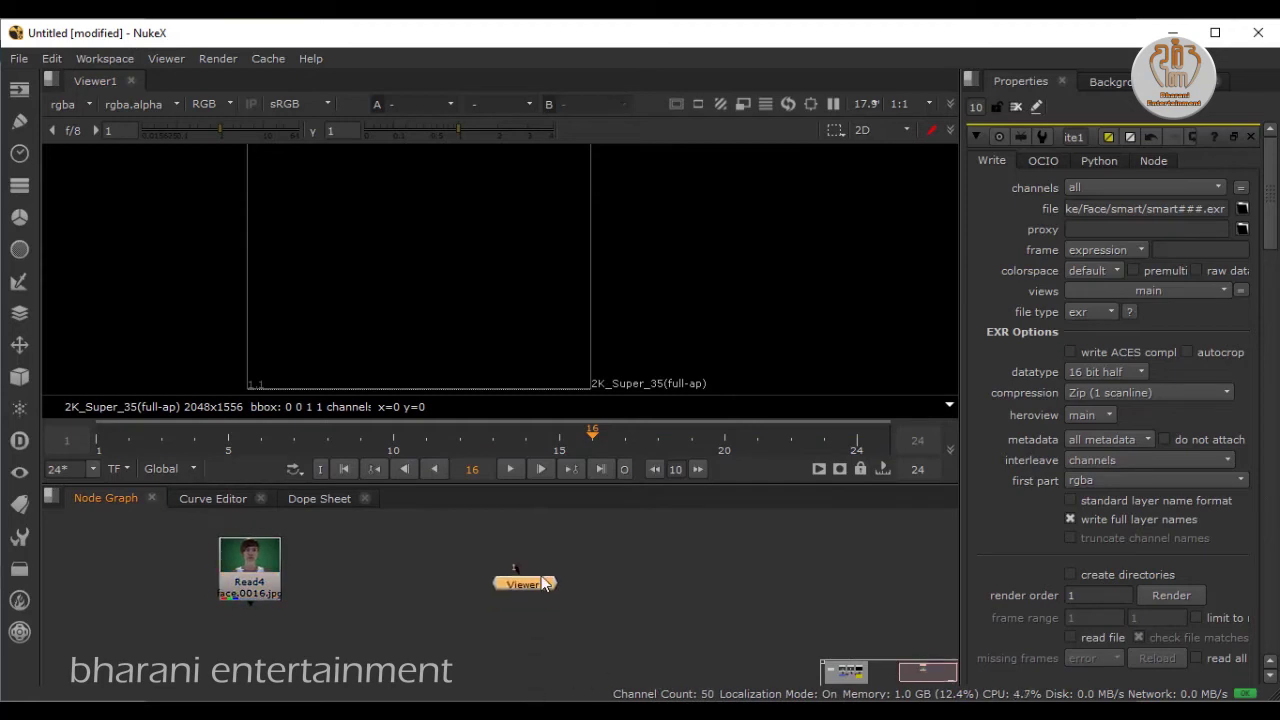
{"action": "left_click", "coordinate": [258, 562]}
{"action": "scroll", "coordinate": [305, 567], "scroll_direction": "up", "scroll_amount": 2}
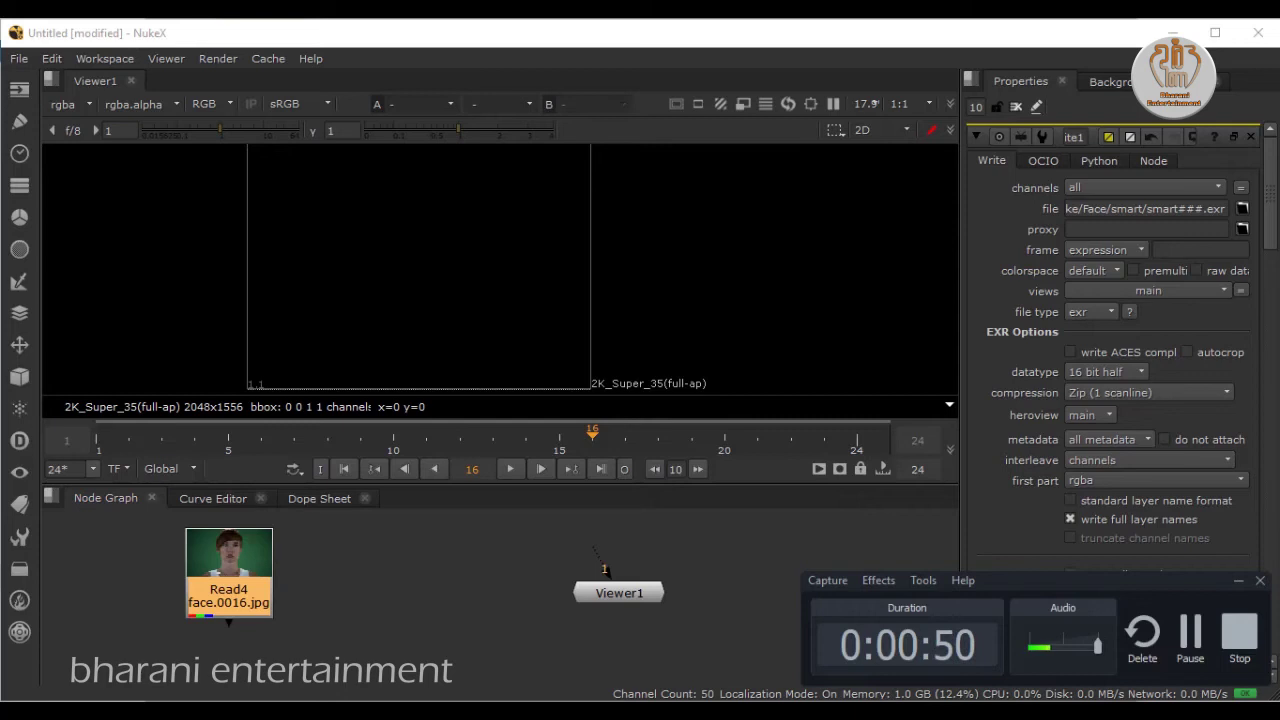
{"action": "left_click", "coordinate": [667, 631]}
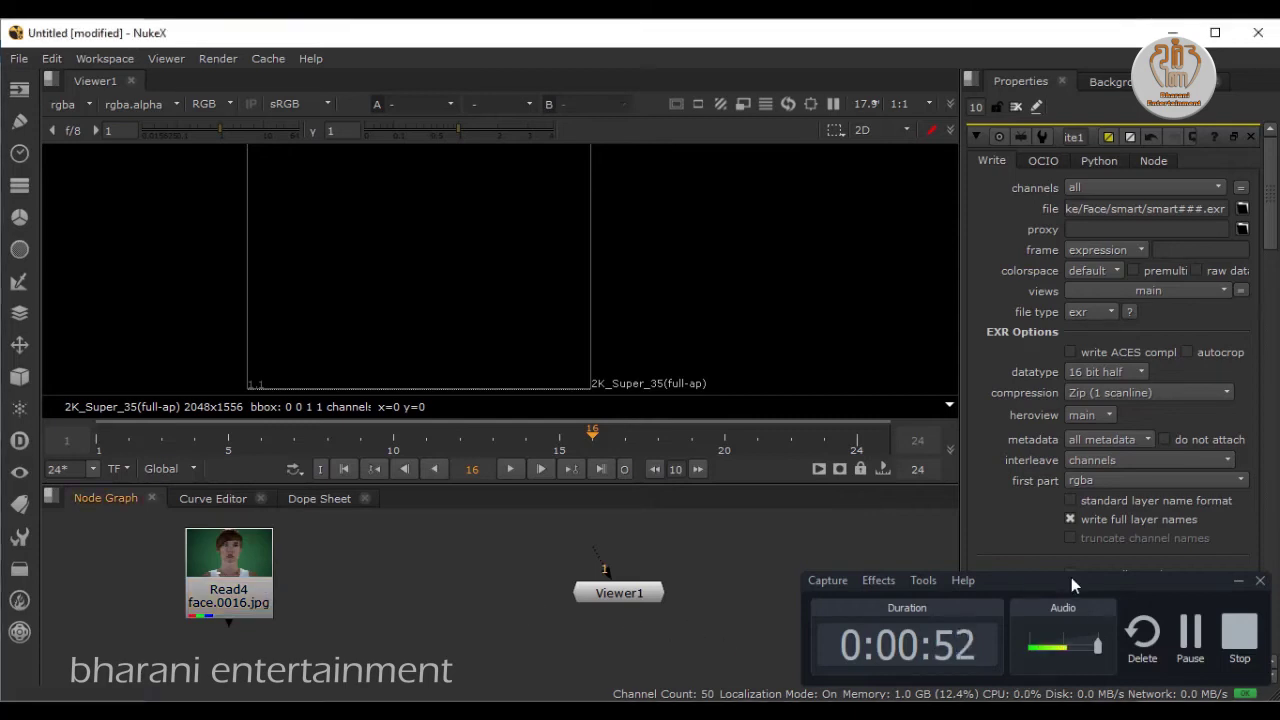
{"action": "left_click", "coordinate": [1238, 581]}
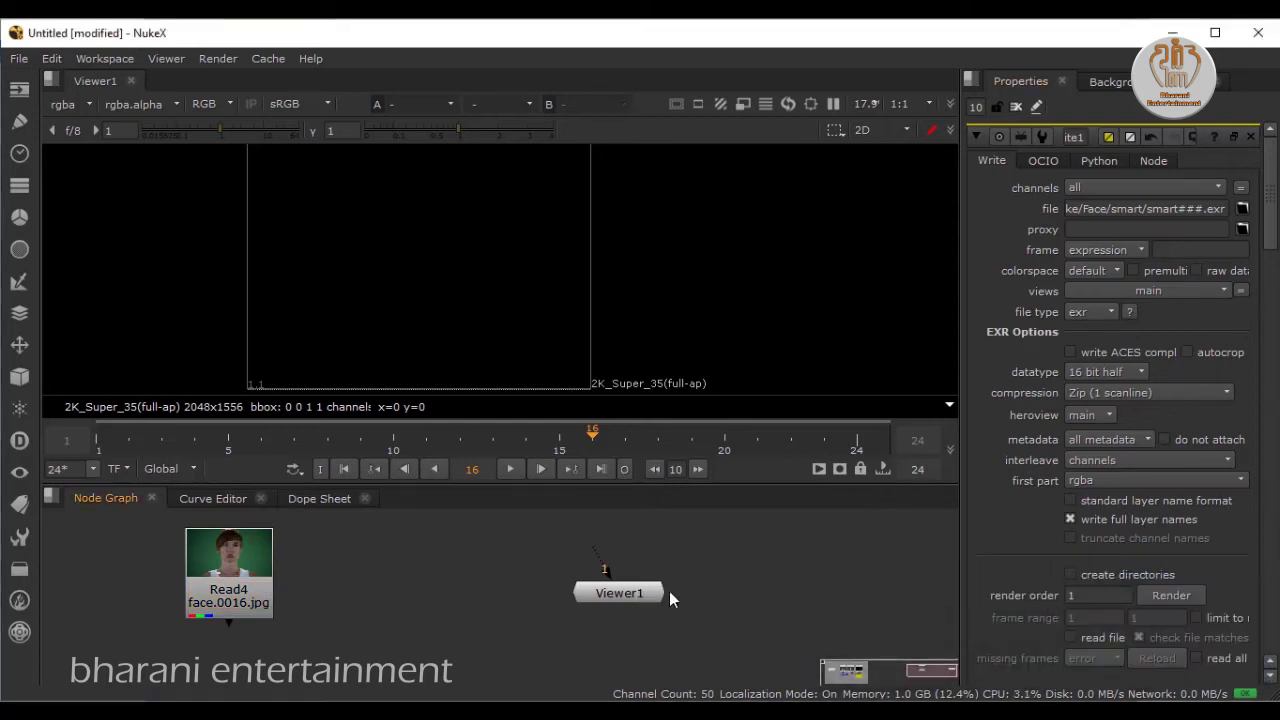
- View Read4's face footage in Viewer1, play it, and scrub back to frame 7
{"action": "left_click", "coordinate": [228, 565]}
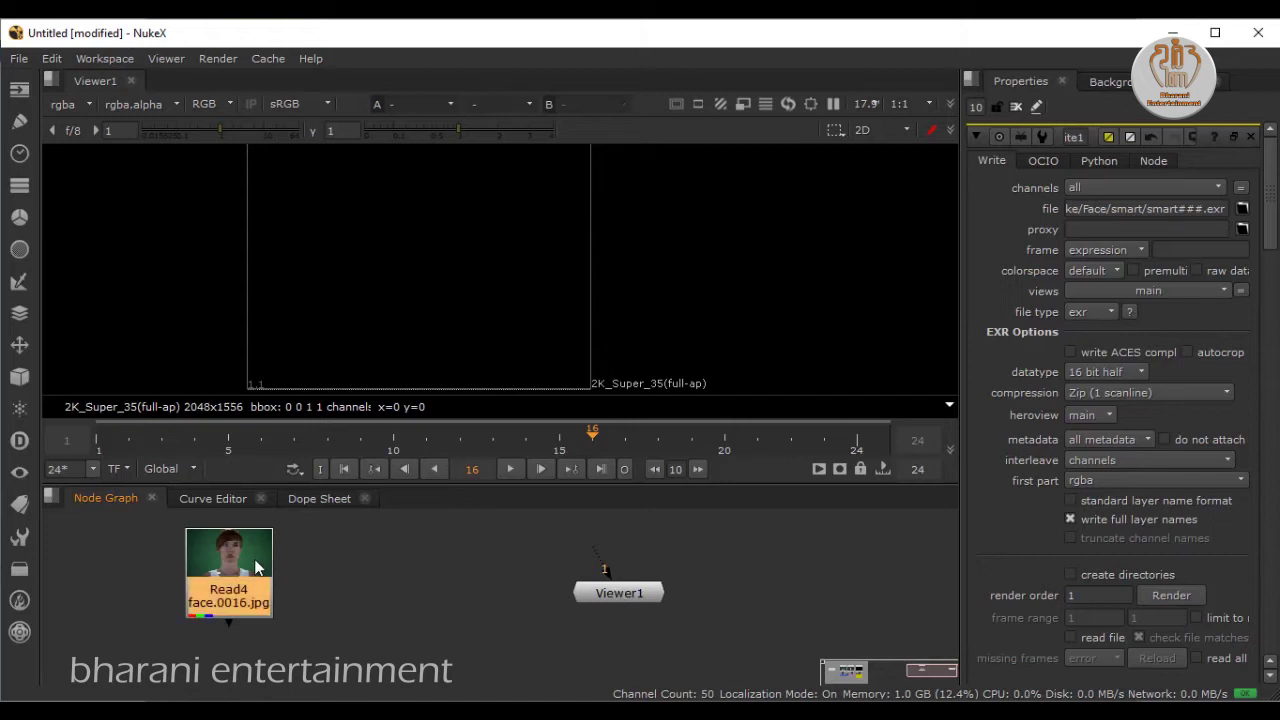
{"action": "key", "text": "1"}
{"action": "left_click_drag", "start_coordinate": [246, 569], "coordinate": [230, 597]}
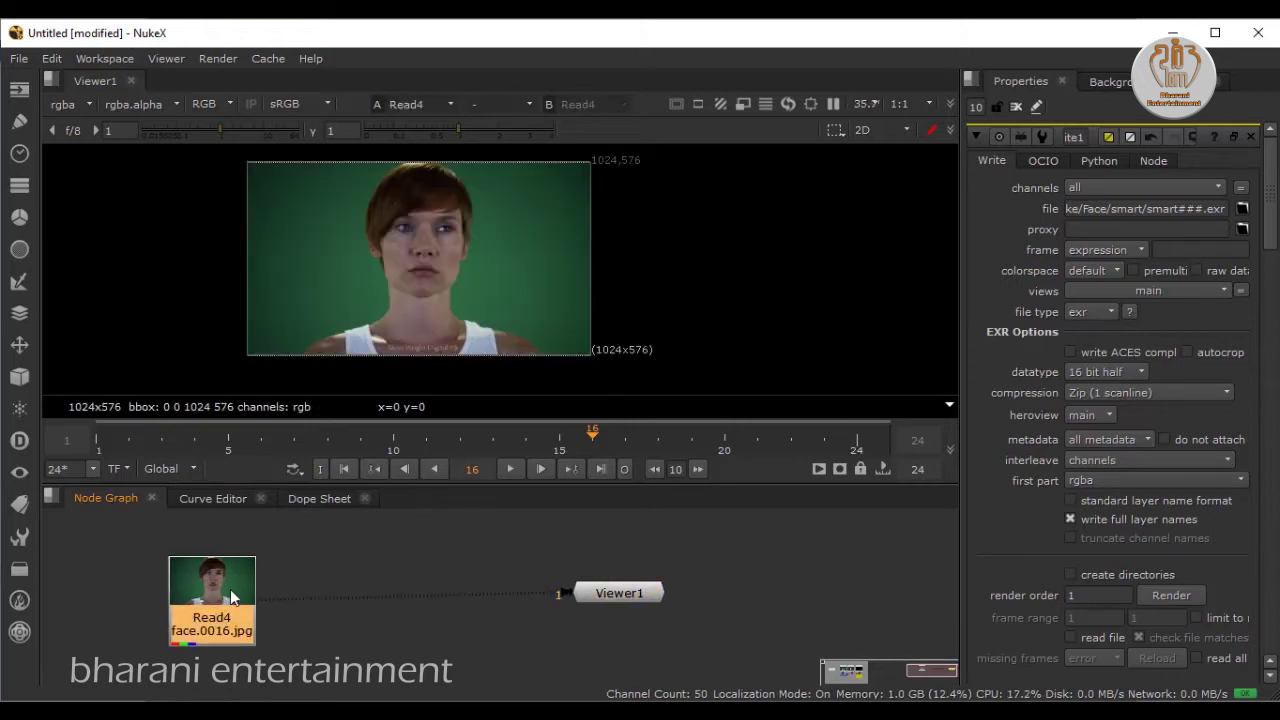
{"action": "left_click", "coordinate": [523, 472]}
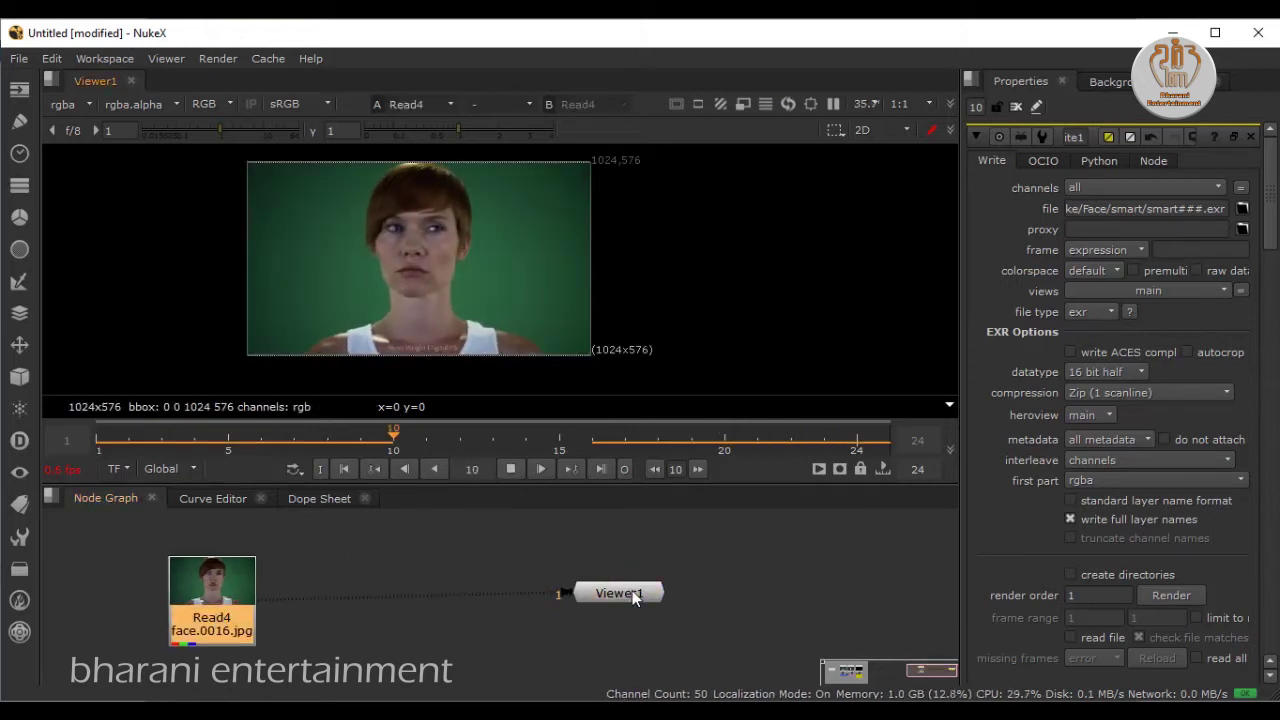
{"action": "left_click_drag", "start_coordinate": [633, 592], "coordinate": [689, 600]}
{"action": "left_click", "coordinate": [515, 470]}
{"action": "left_click_drag", "start_coordinate": [420, 440], "coordinate": [293, 440]}
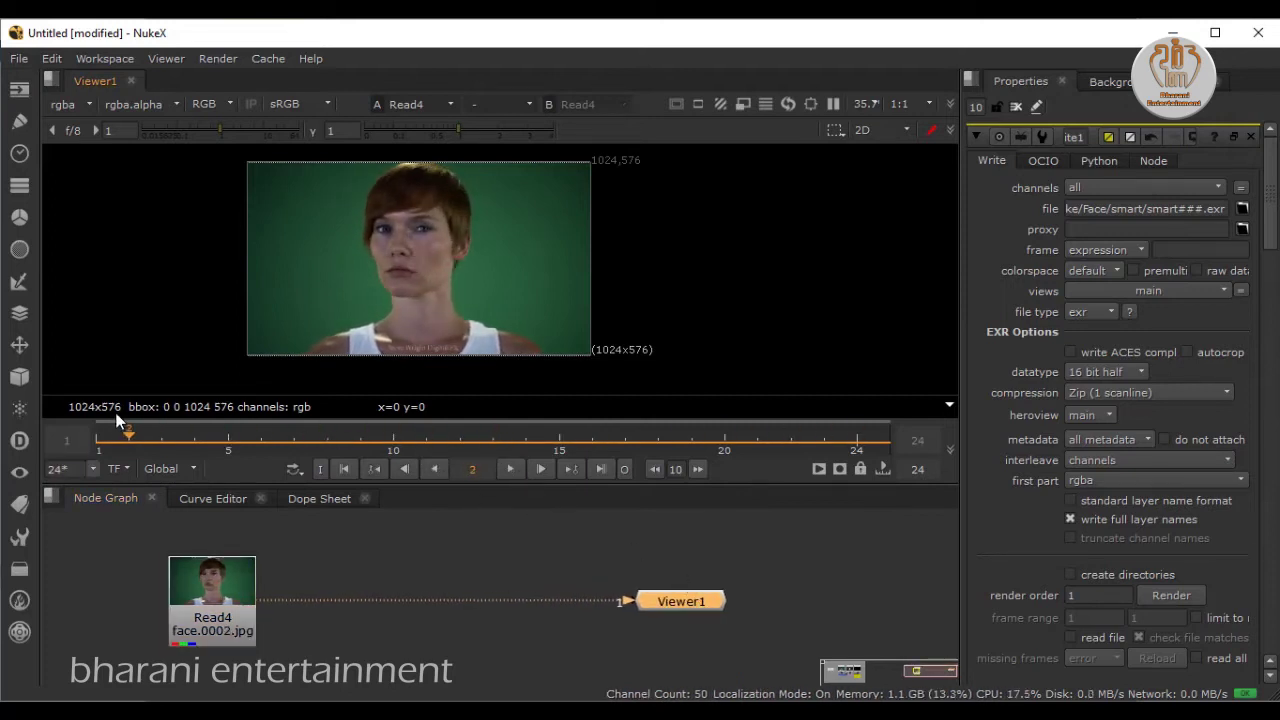
{"action": "left_click", "coordinate": [553, 548]}
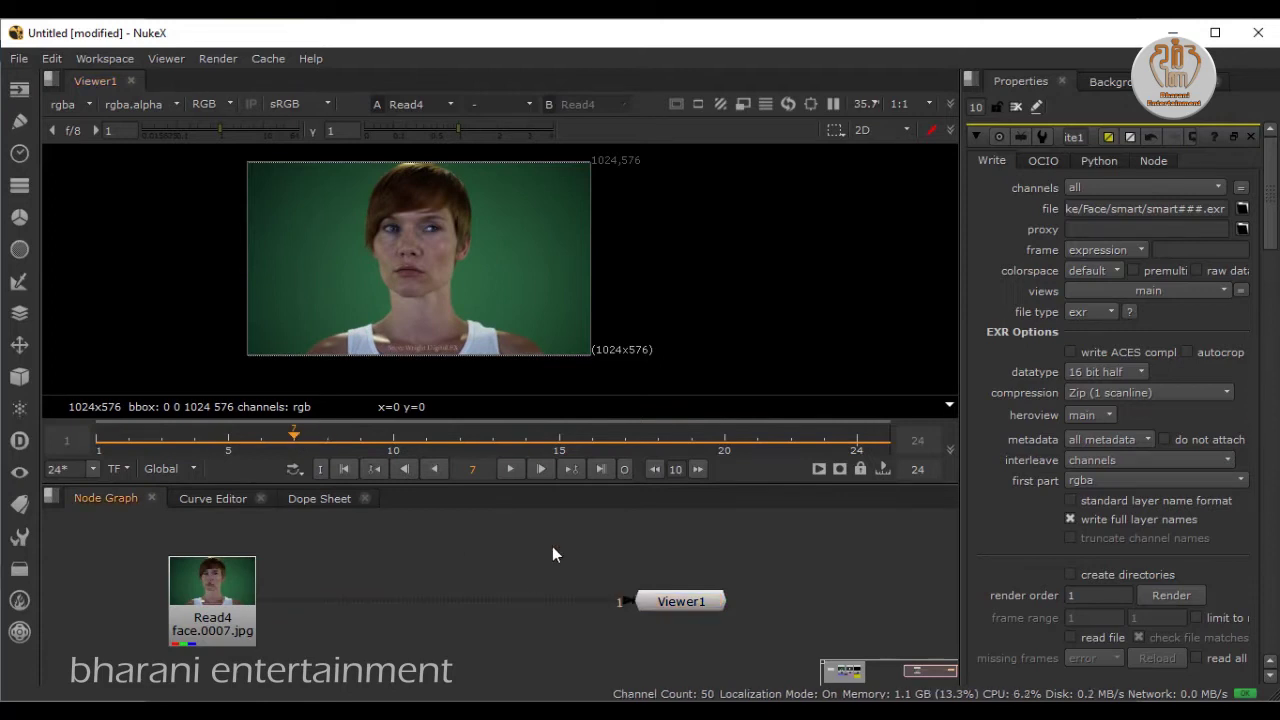
- Read in mask.png from the nuke folder and flip between it (input 2) and the face (input 1)
{"action": "key", "text": "r"}
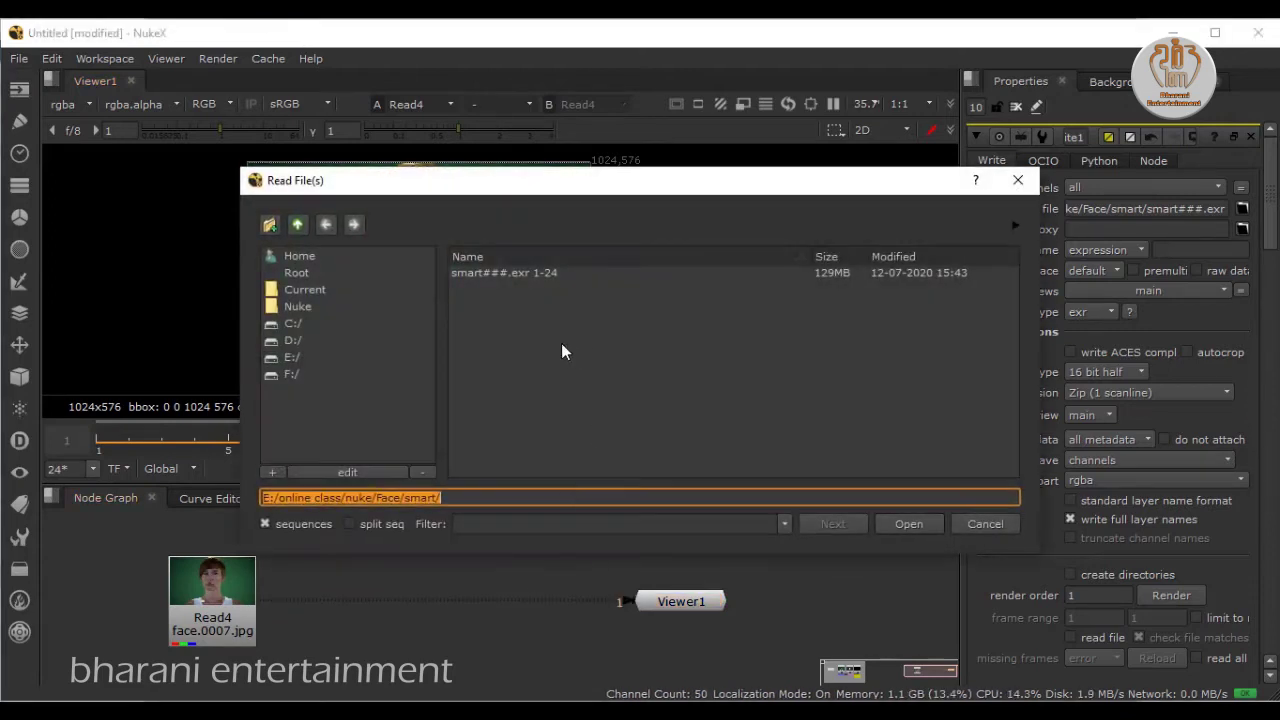
{"action": "left_click", "coordinate": [298, 224]}
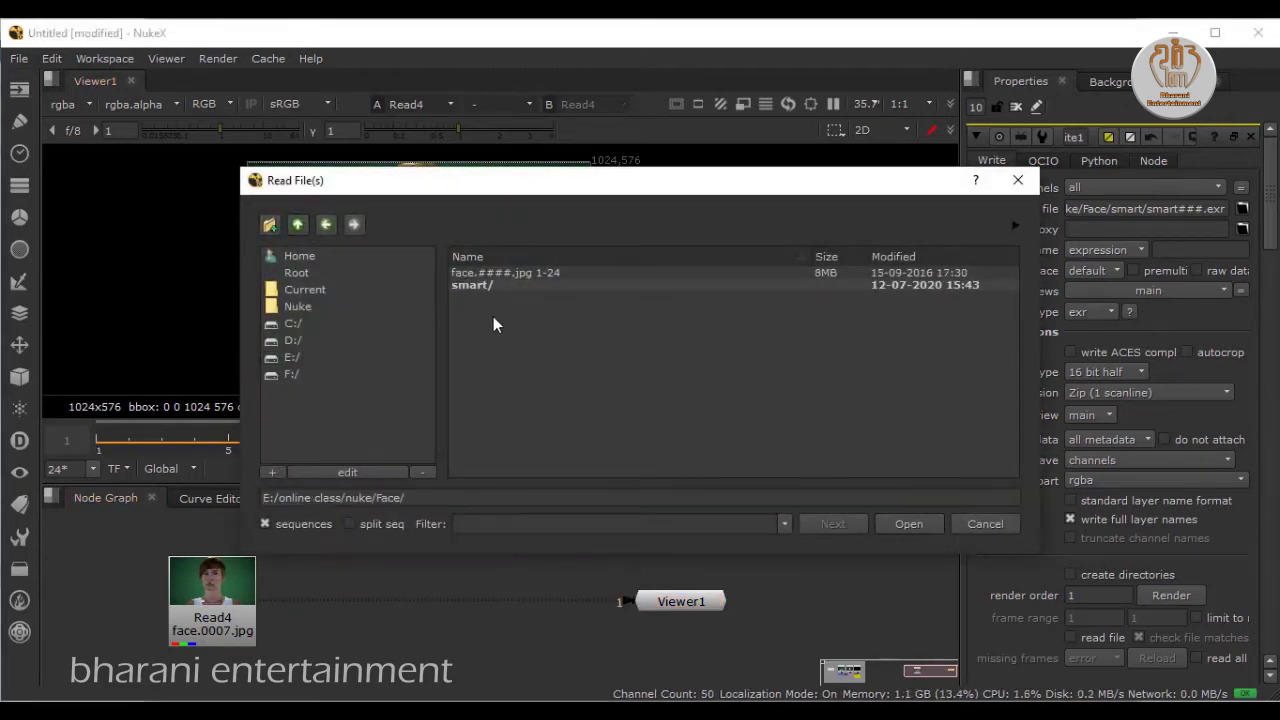
{"action": "left_click", "coordinate": [298, 224]}
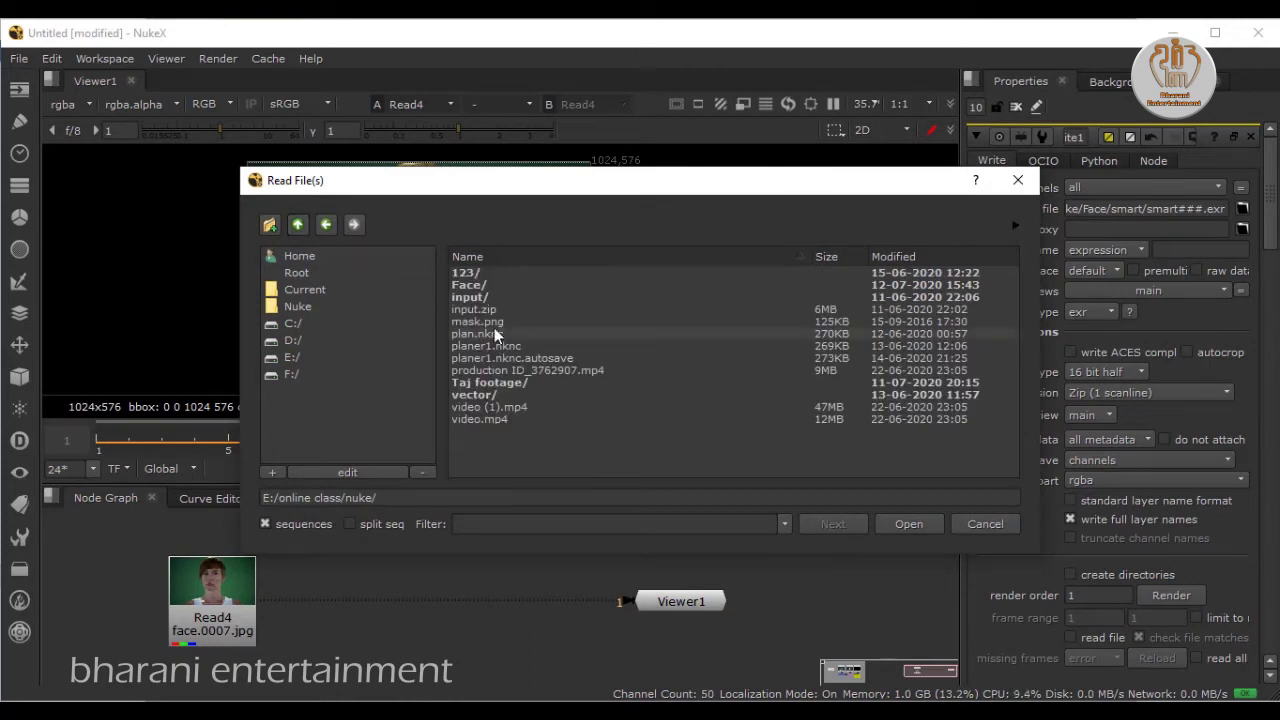
{"action": "left_click", "coordinate": [480, 321]}
{"action": "left_click", "coordinate": [909, 523]}
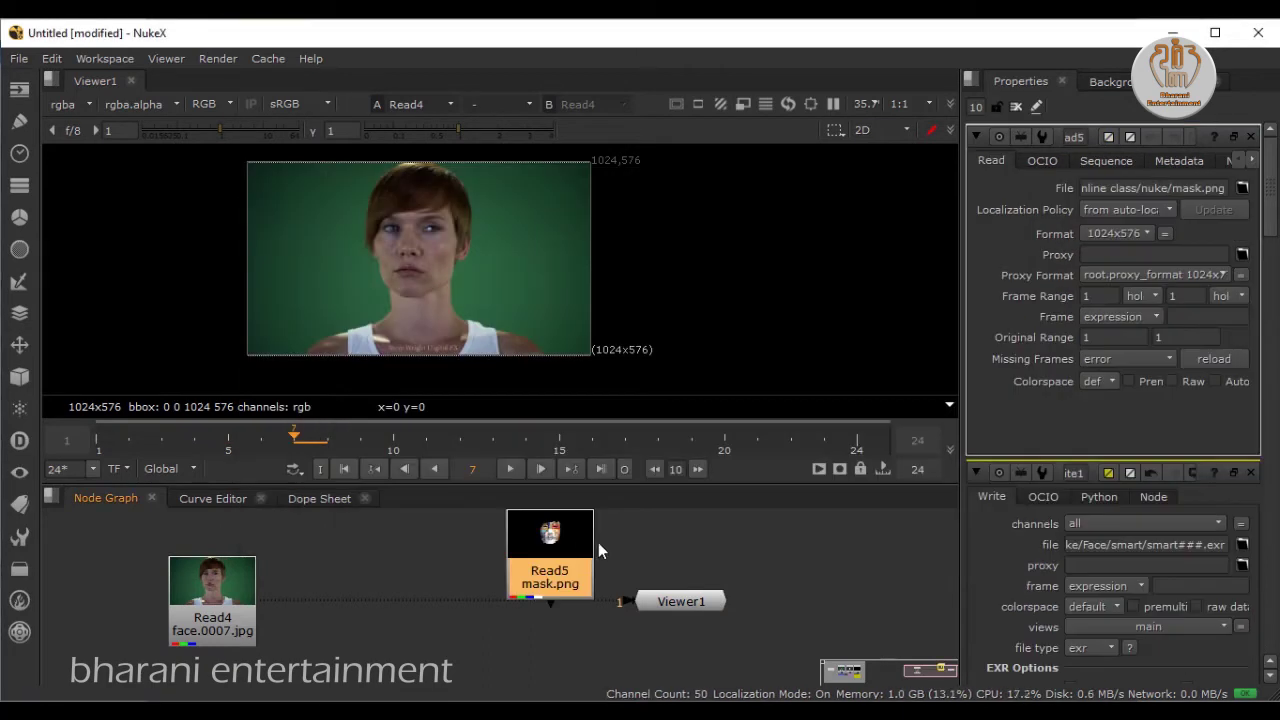
{"action": "key", "text": "2"}
{"action": "key", "text": "1"}
{"action": "key", "text": "2"}
{"action": "left_click_drag", "start_coordinate": [551, 533], "coordinate": [542, 533]}
{"action": "left_click", "coordinate": [323, 514]}
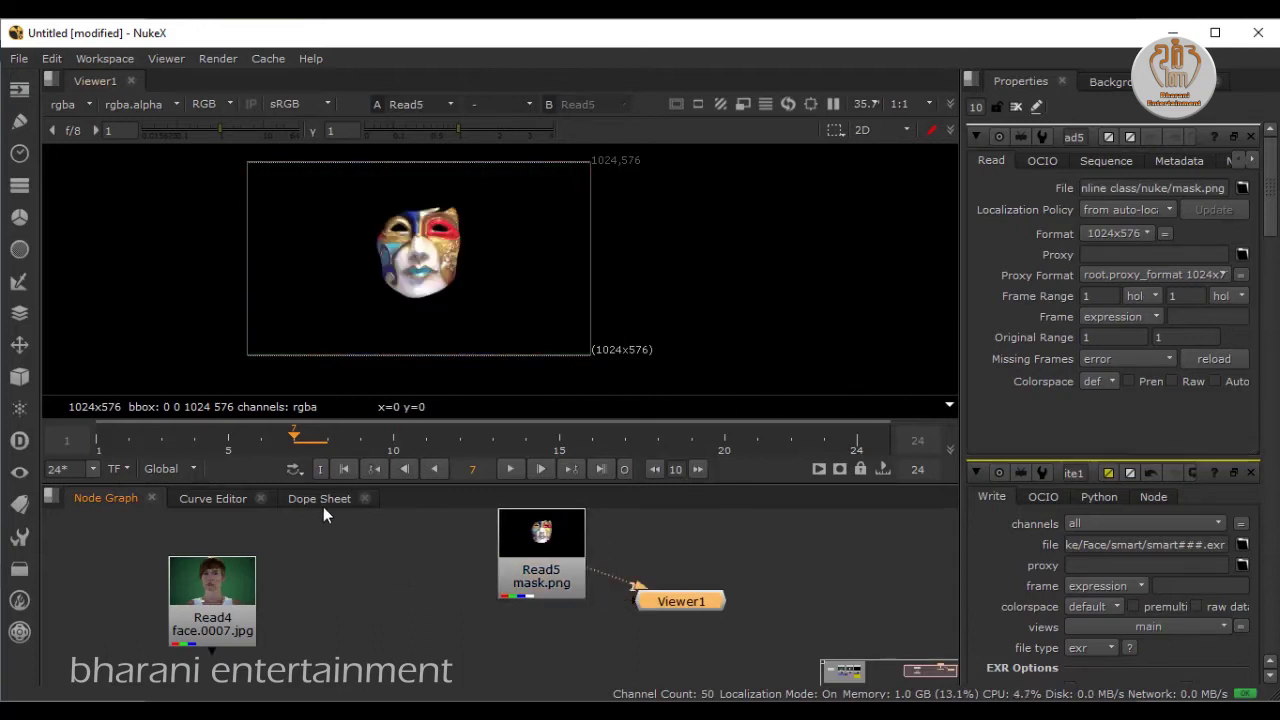
- View the face footage and scrub it from frame 2 to frame 12
{"action": "key", "text": "1"}
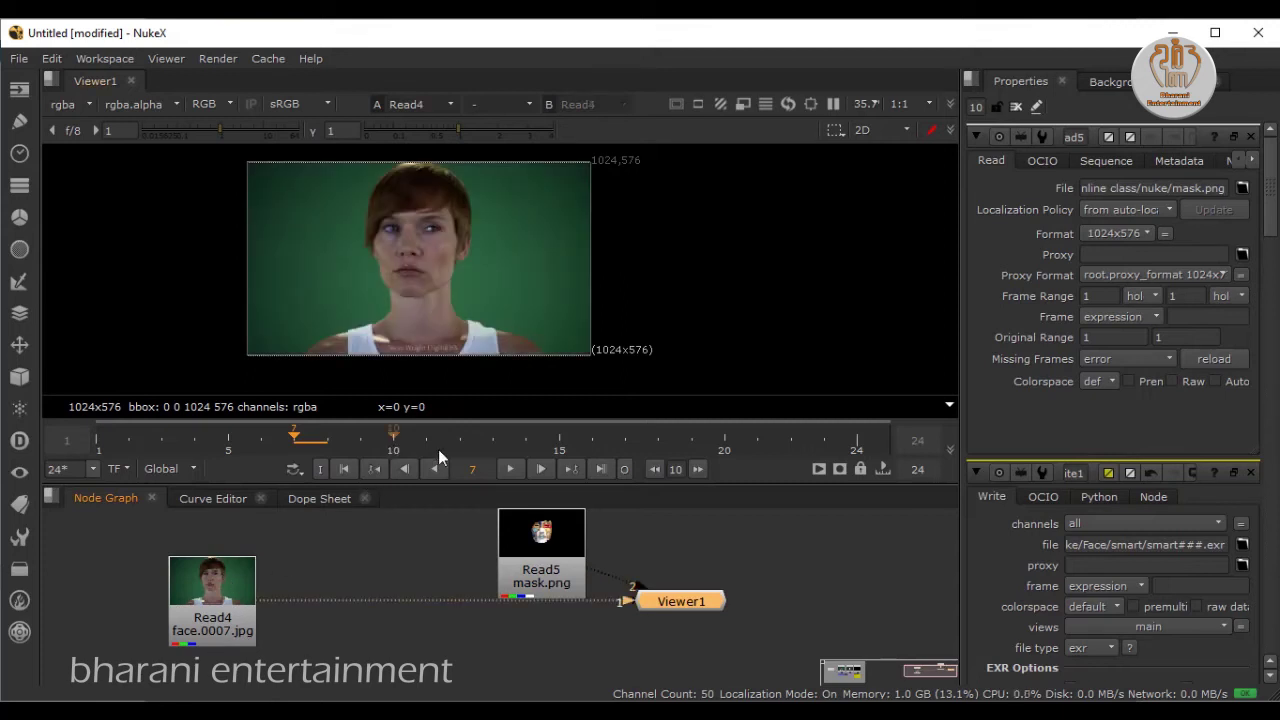
{"action": "mouse_move", "coordinate": [360, 443]}
{"action": "left_mouse_down"}
{"action": "mouse_move", "coordinate": [527, 443]}
{"action": "mouse_move", "coordinate": [467, 441]}
{"action": "left_mouse_up"}
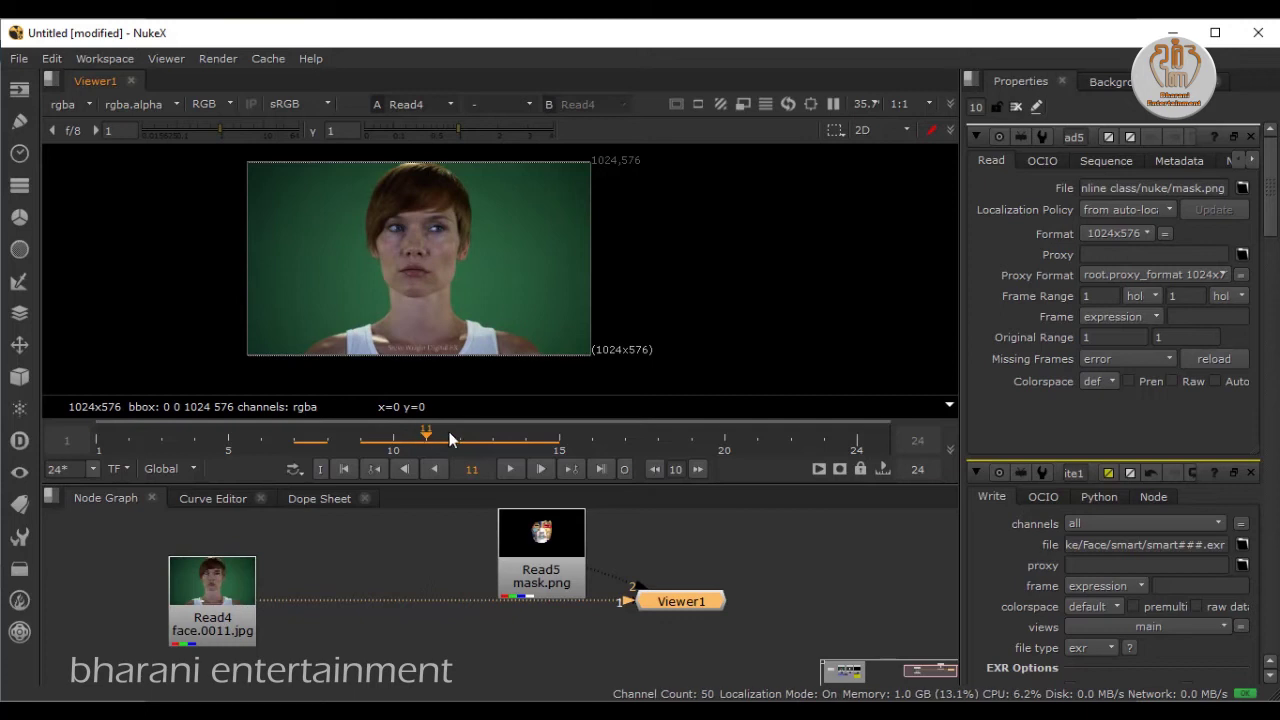
{"action": "left_click", "coordinate": [132, 437]}
{"action": "left_click_drag", "start_coordinate": [150, 437], "coordinate": [462, 437]}
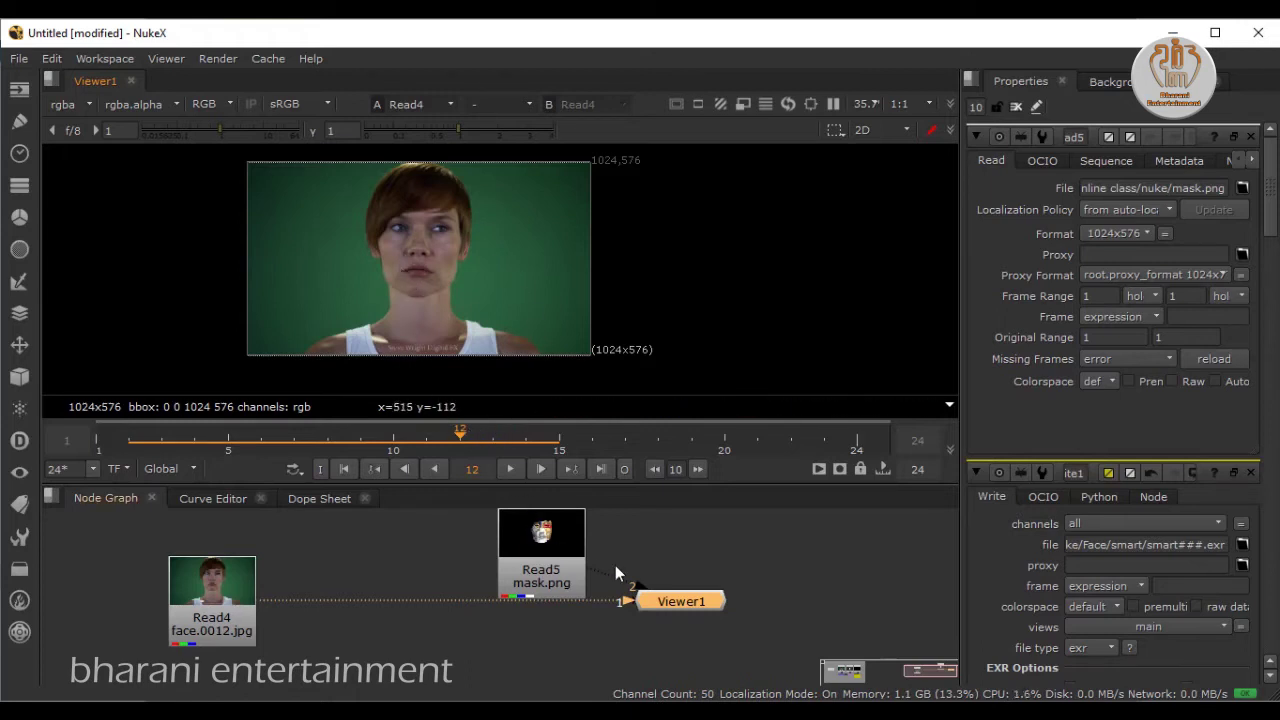
- Move the mask.png read to the far right, unplug it from Viewer1, and shift Viewer1 right
{"action": "left_click_drag", "start_coordinate": [548, 562], "coordinate": [916, 607]}
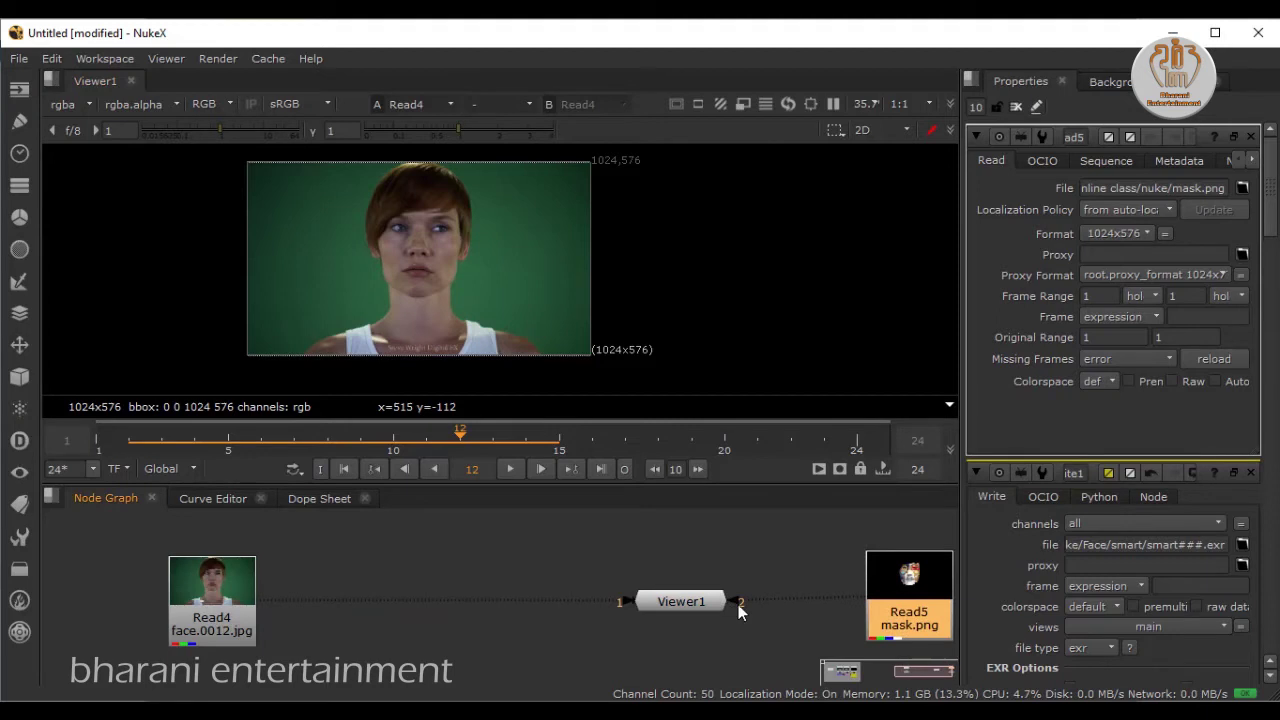
{"action": "left_click_drag", "start_coordinate": [798, 598], "coordinate": [874, 581]}
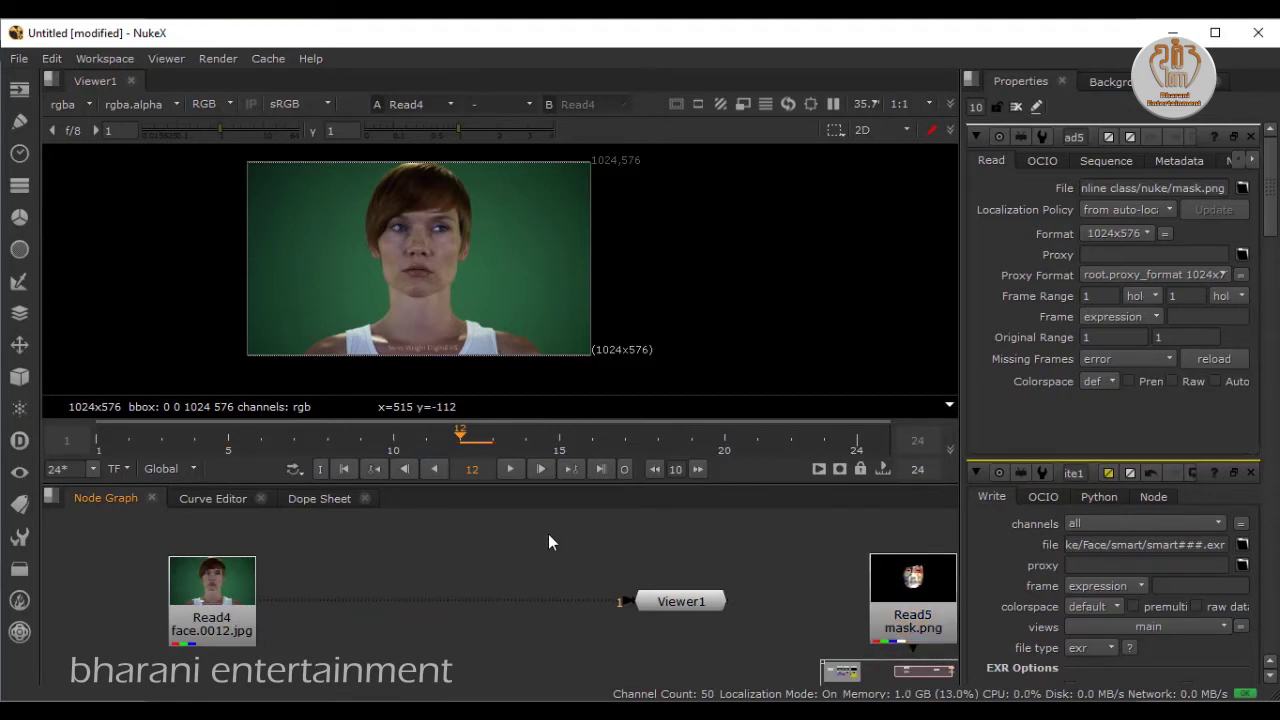
{"action": "left_click_drag", "start_coordinate": [669, 600], "coordinate": [746, 601]}
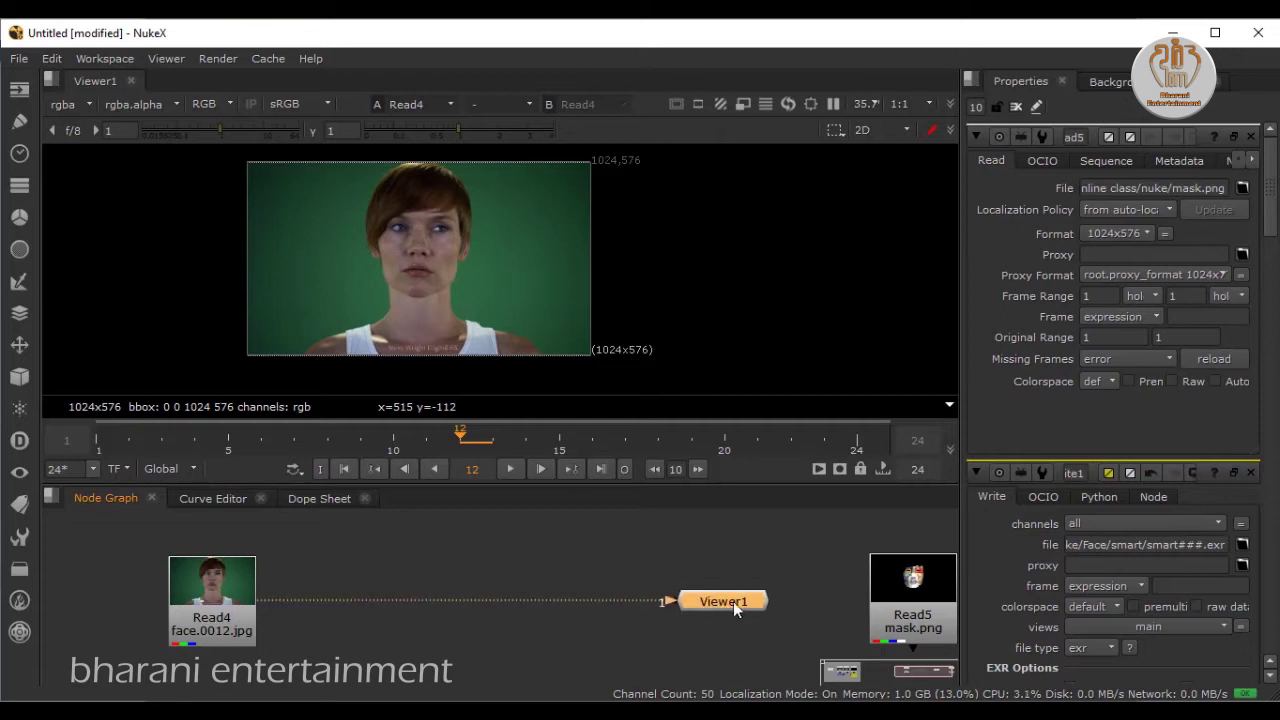
{"action": "left_click", "coordinate": [681, 567]}
- Drop a SmartVector node onto the Read4-to-Viewer1 pipe and play the shot to compute vectors
{"action": "key", "text": "Tab"}
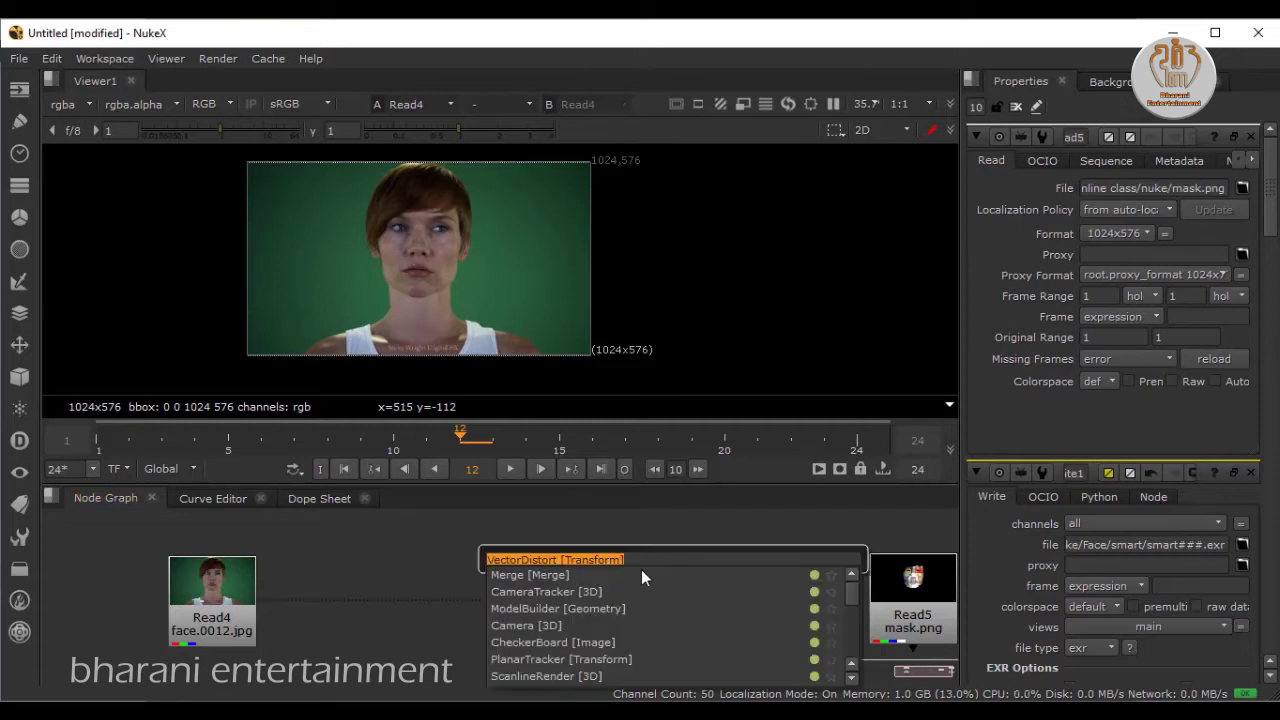
{"action": "type", "text": "smar"}
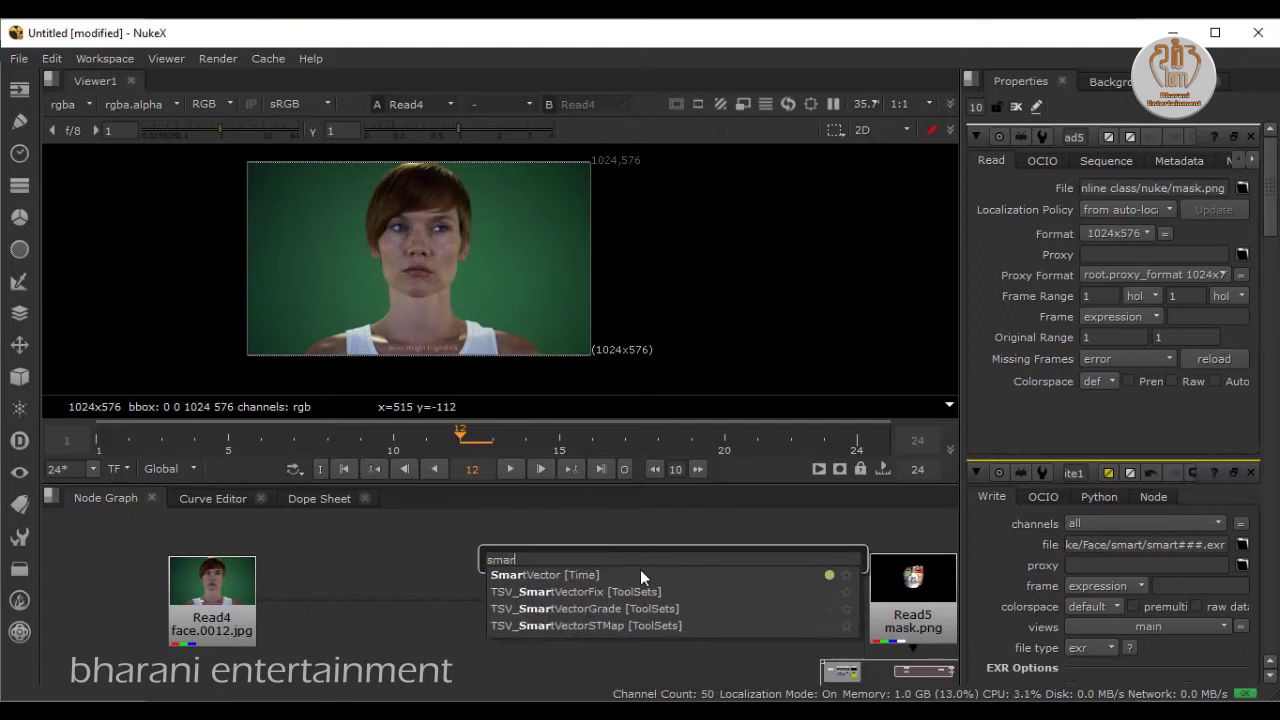
{"action": "key", "text": "Return"}
{"action": "mouse_move", "coordinate": [675, 568]}
{"action": "left_mouse_down"}
{"action": "mouse_move", "coordinate": [474, 605]}
{"action": "mouse_move", "coordinate": [492, 600]}
{"action": "left_mouse_up"}
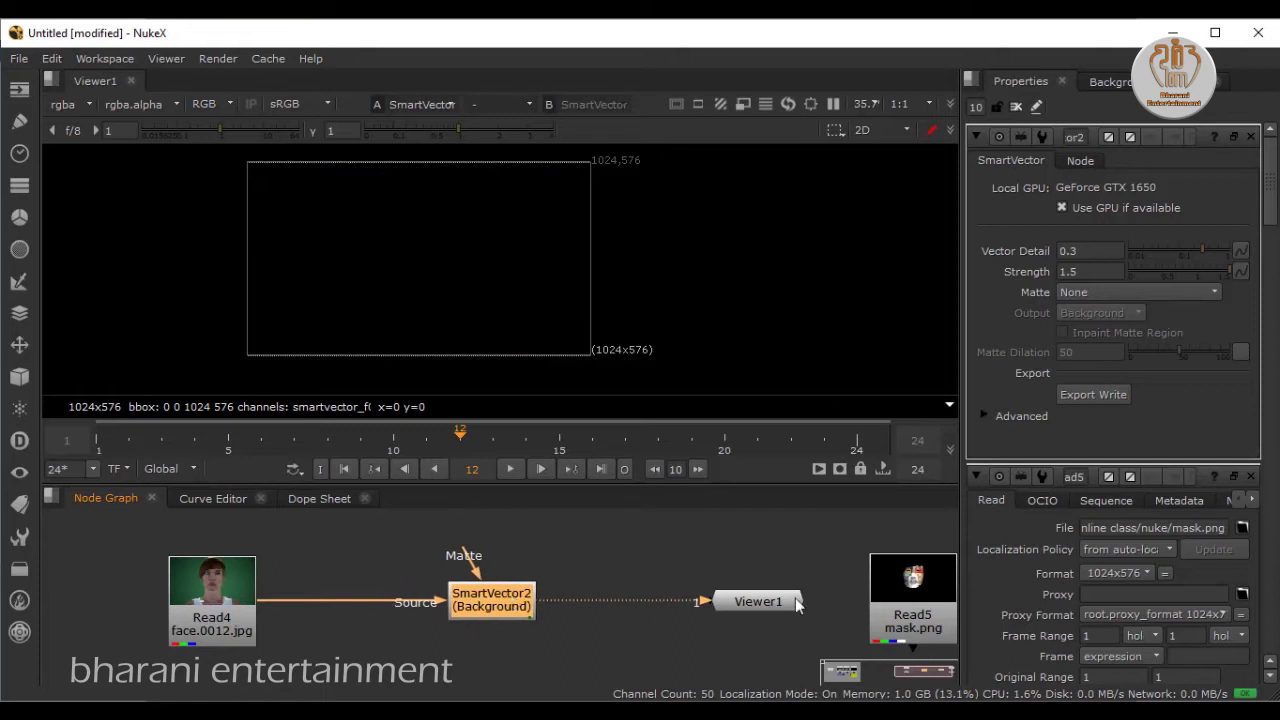
{"action": "left_click_drag", "start_coordinate": [797, 603], "coordinate": [817, 601]}
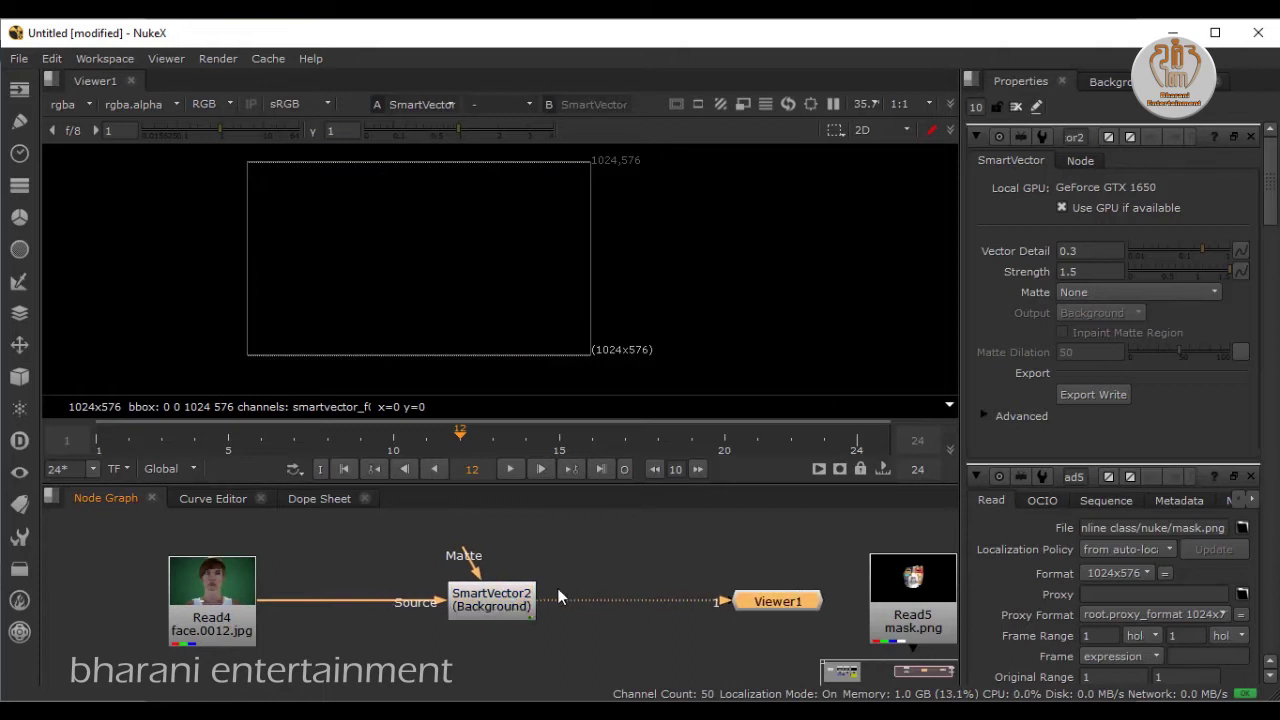
{"action": "left_click", "coordinate": [525, 600]}
{"action": "left_click", "coordinate": [512, 469]}
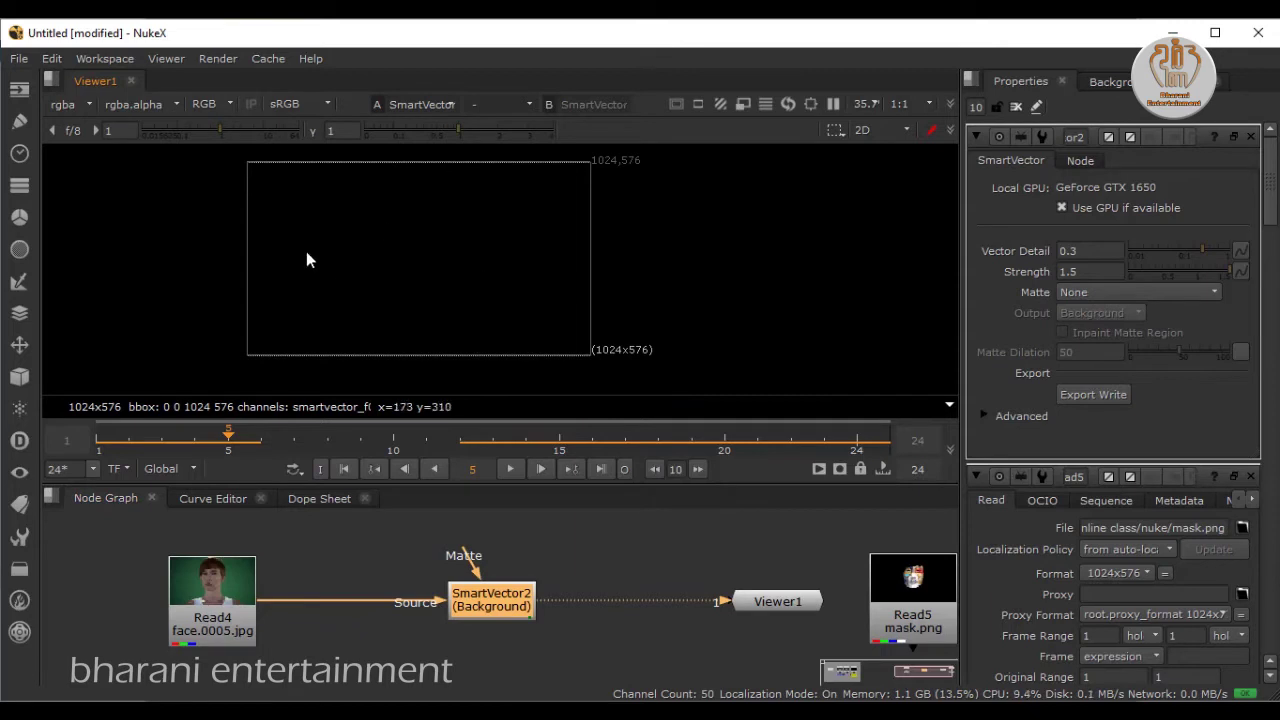
- Display the smartvector_f01_v01 layer in the viewer and play it back
{"action": "left_click", "coordinate": [65, 107]}
{"action": "left_click", "coordinate": [150, 195]}
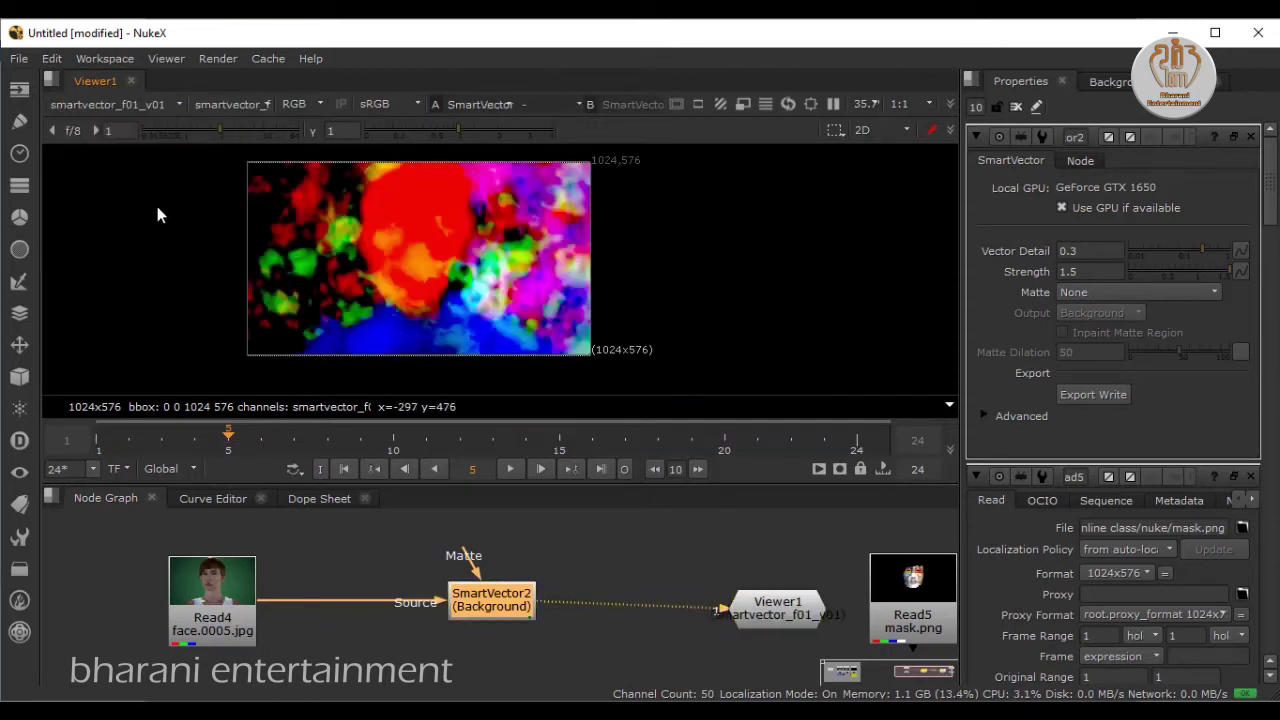
{"action": "left_click", "coordinate": [510, 470]}
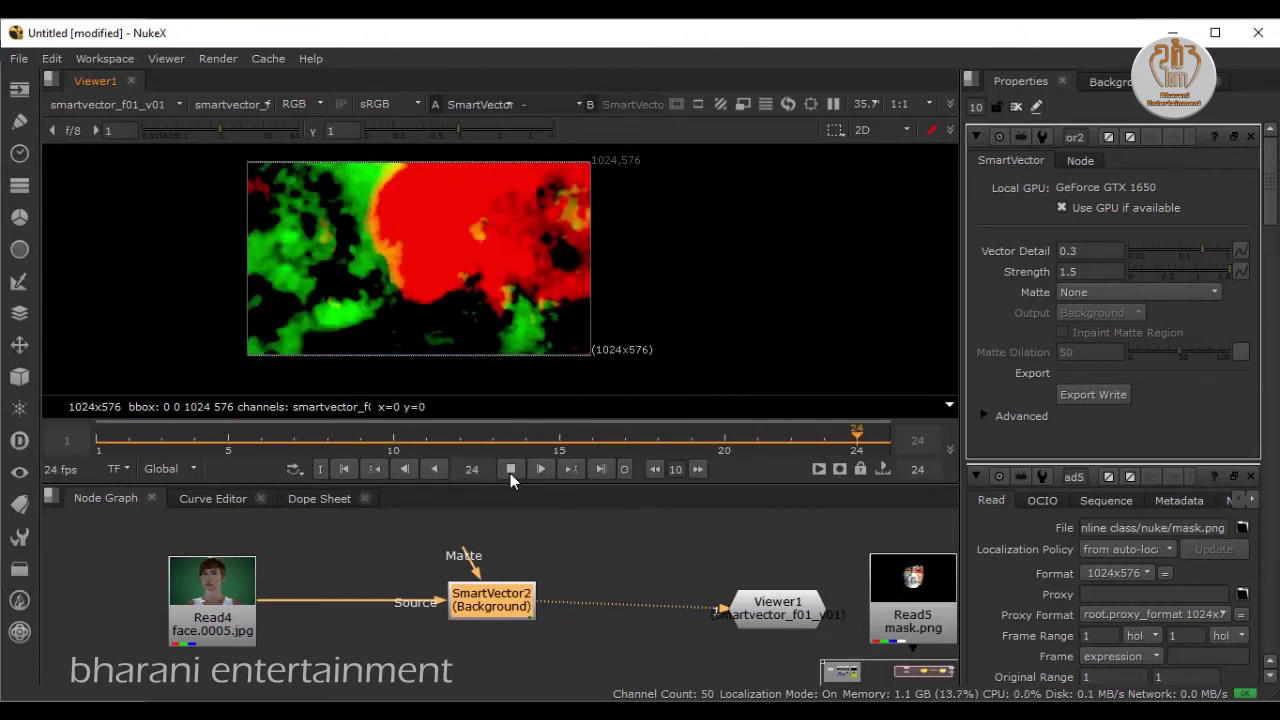
{"action": "left_click", "coordinate": [510, 470]}
- Set SmartVector's Vector Detail to 1 and replay from the first frame
{"action": "double_click", "coordinate": [1085, 251]}
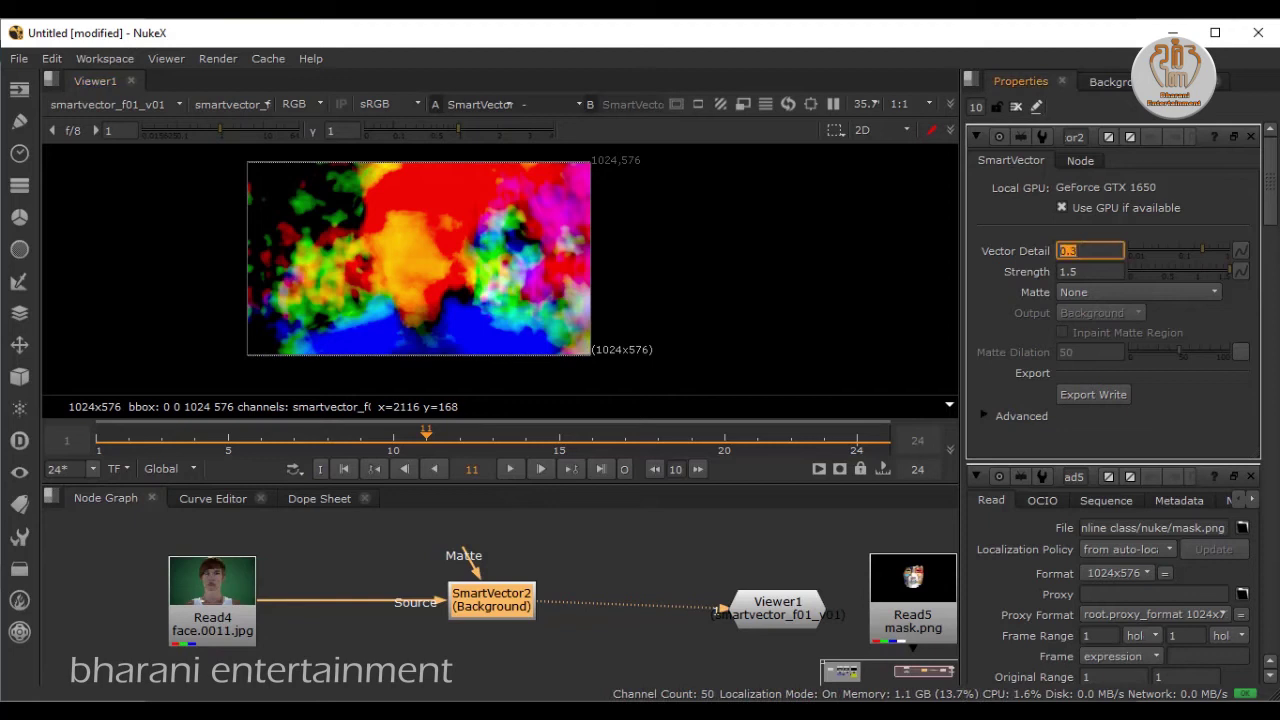
{"action": "type", "text": "1"}
{"action": "key", "text": "Return"}
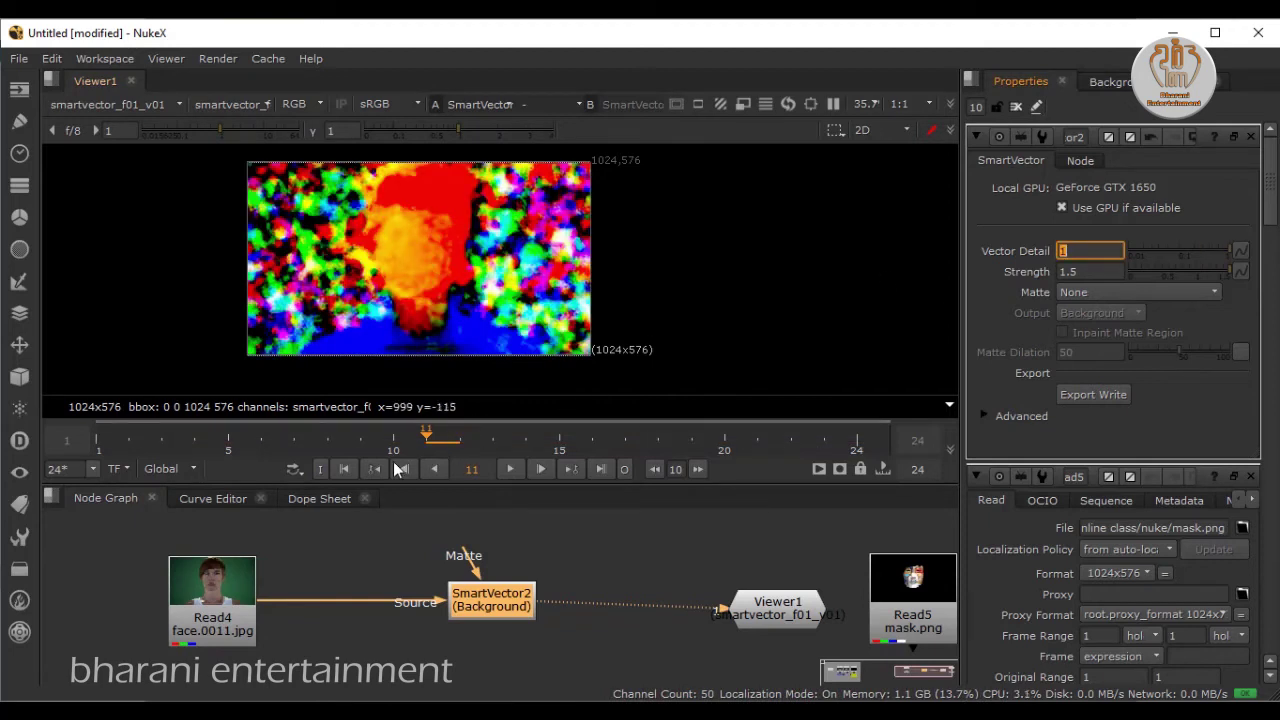
{"action": "left_click", "coordinate": [345, 467]}
{"action": "left_click", "coordinate": [508, 469]}
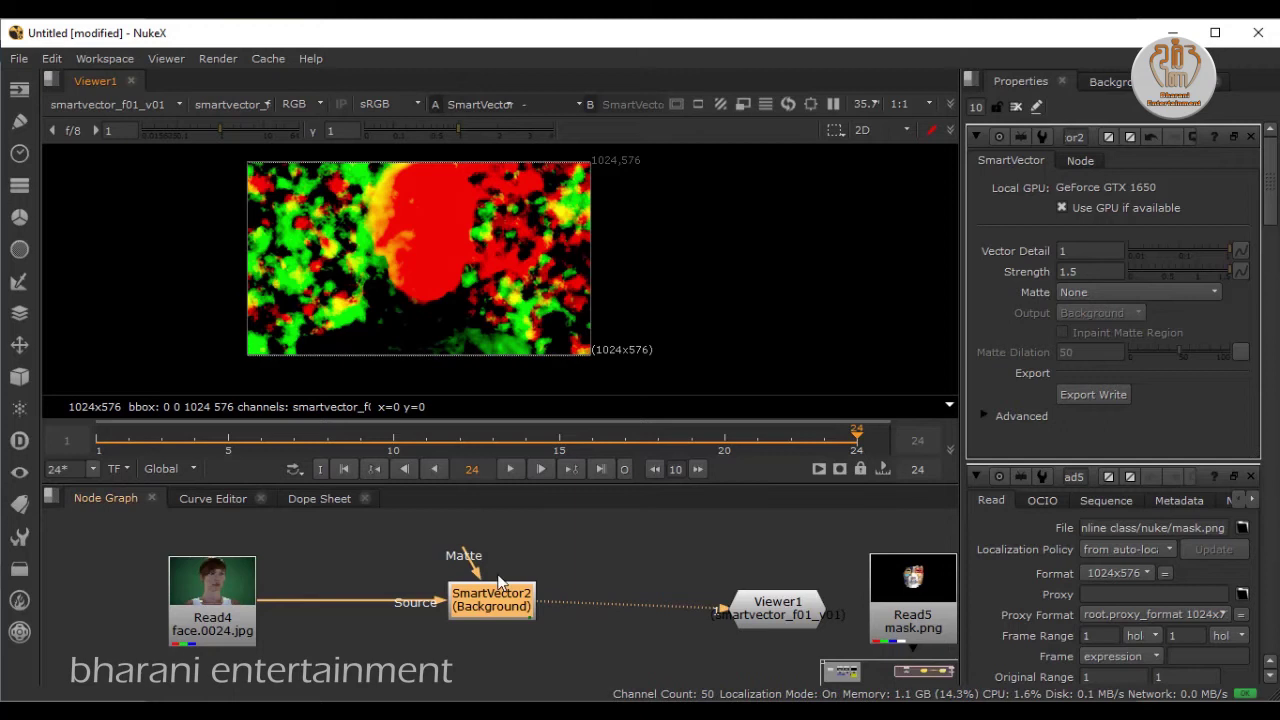
{"action": "left_click_drag", "start_coordinate": [752, 596], "coordinate": [754, 588]}
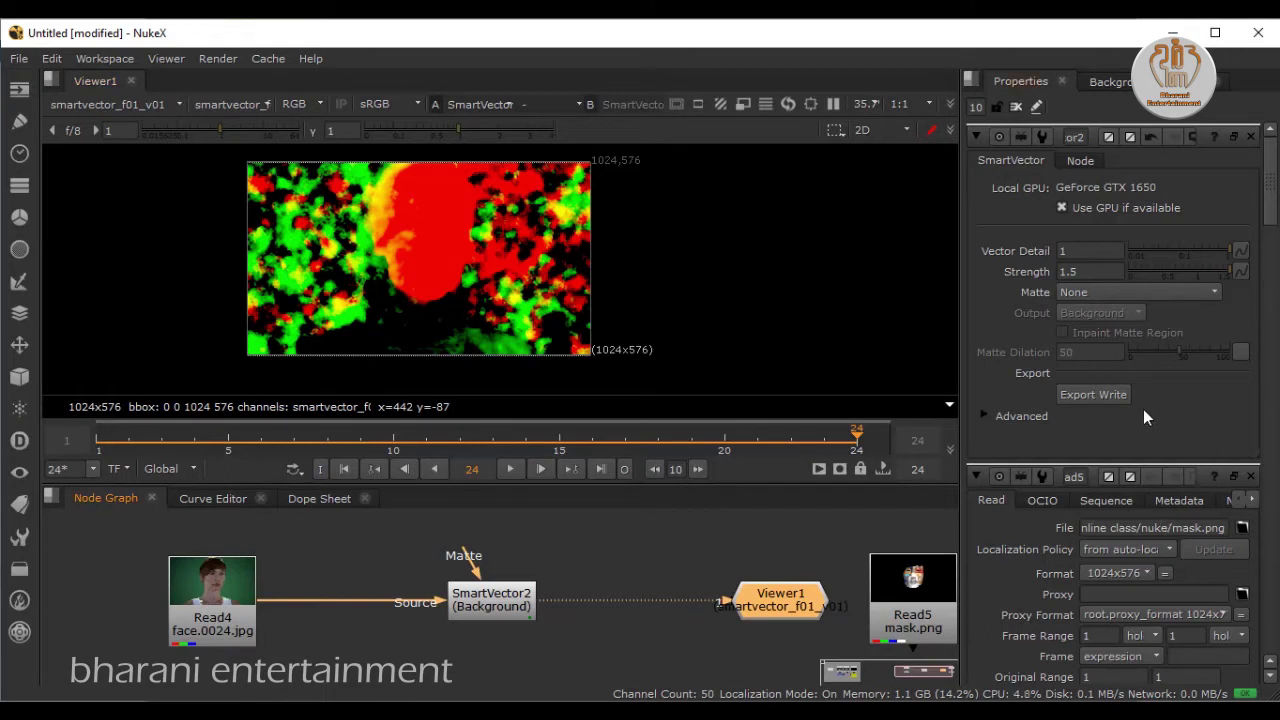
- Export a Write node from SmartVector, view through it, and open its settings
{"action": "left_click", "coordinate": [1109, 397]}
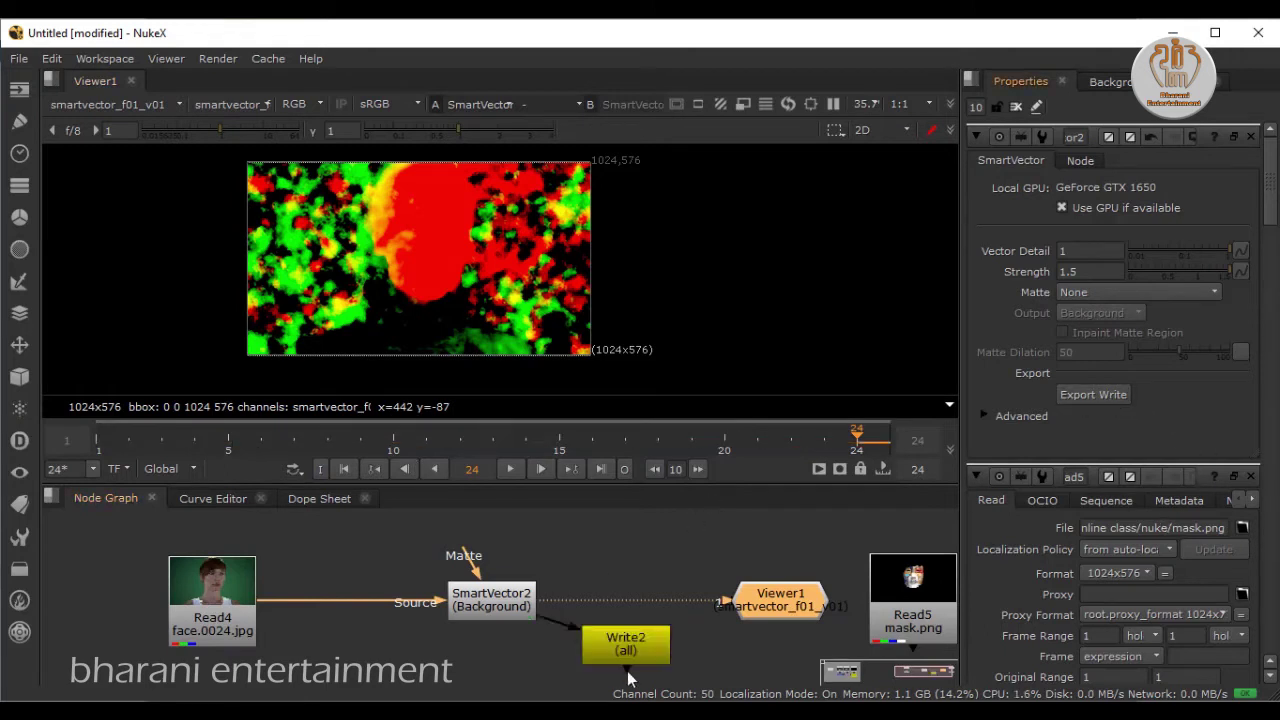
{"action": "left_click_drag", "start_coordinate": [714, 602], "coordinate": [626, 645]}
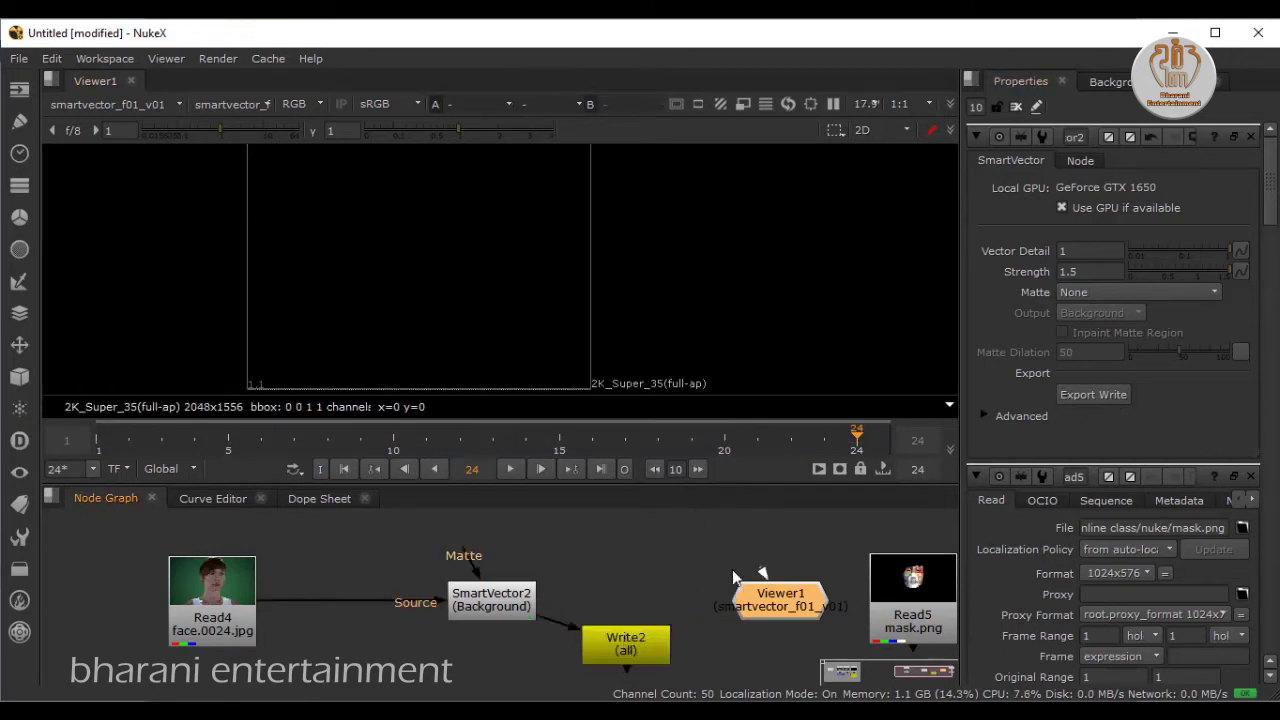
{"action": "left_click_drag", "start_coordinate": [782, 603], "coordinate": [786, 615]}
{"action": "double_click", "coordinate": [627, 638]}
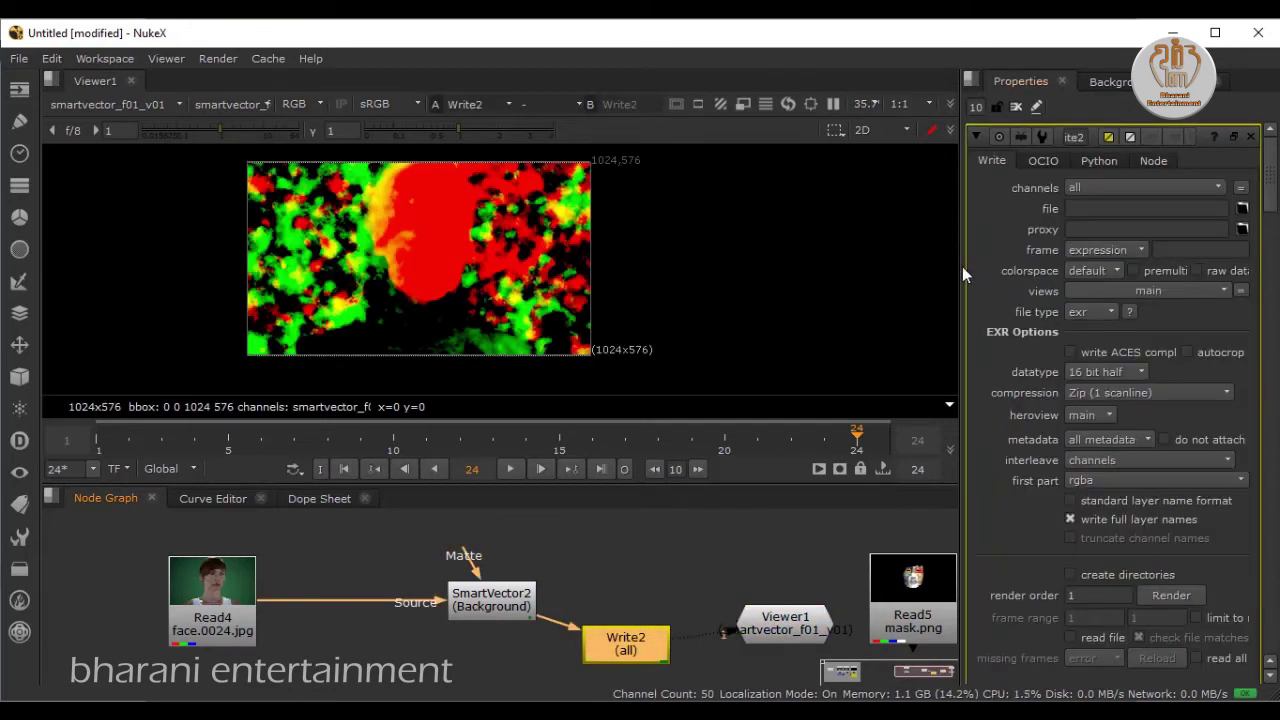
{"action": "left_click_drag", "start_coordinate": [957, 266], "coordinate": [884, 266]}
- Set the Write output to testmask###.exr in the Face/smart folder
{"action": "left_click", "coordinate": [1090, 208]}
{"action": "left_click", "coordinate": [1242, 210]}
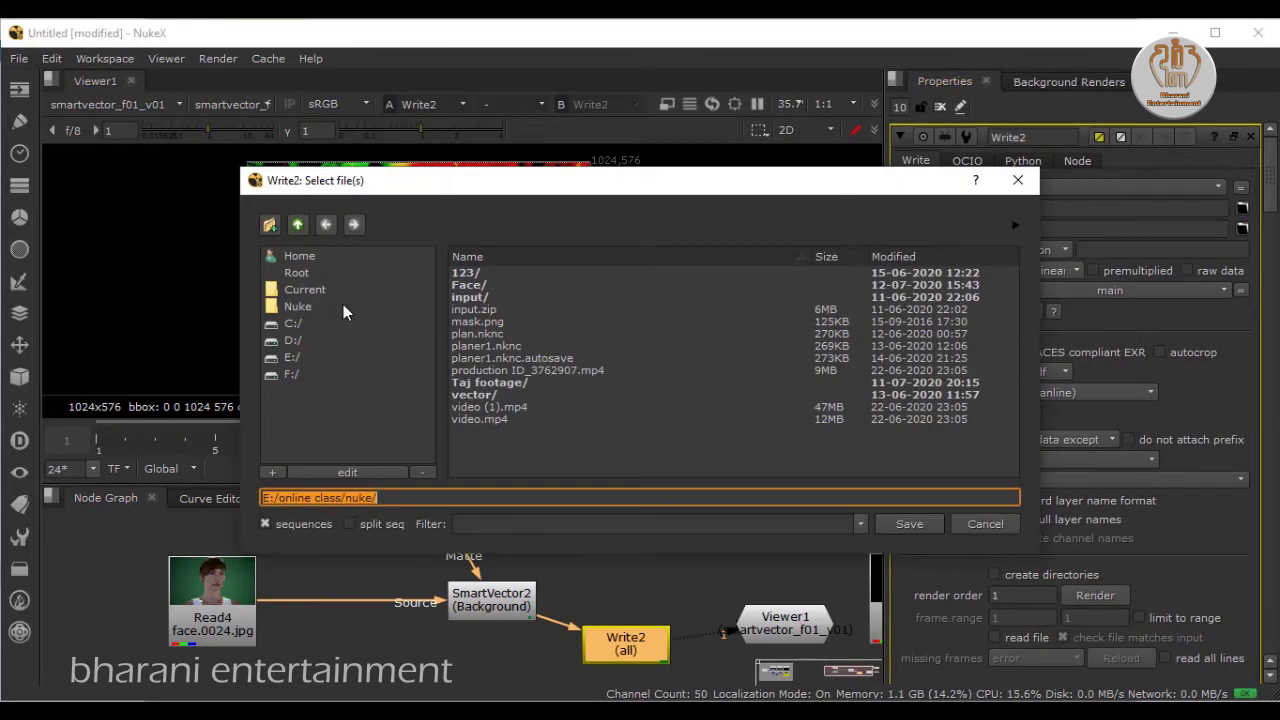
{"action": "double_click", "coordinate": [467, 285]}
{"action": "double_click", "coordinate": [467, 284]}
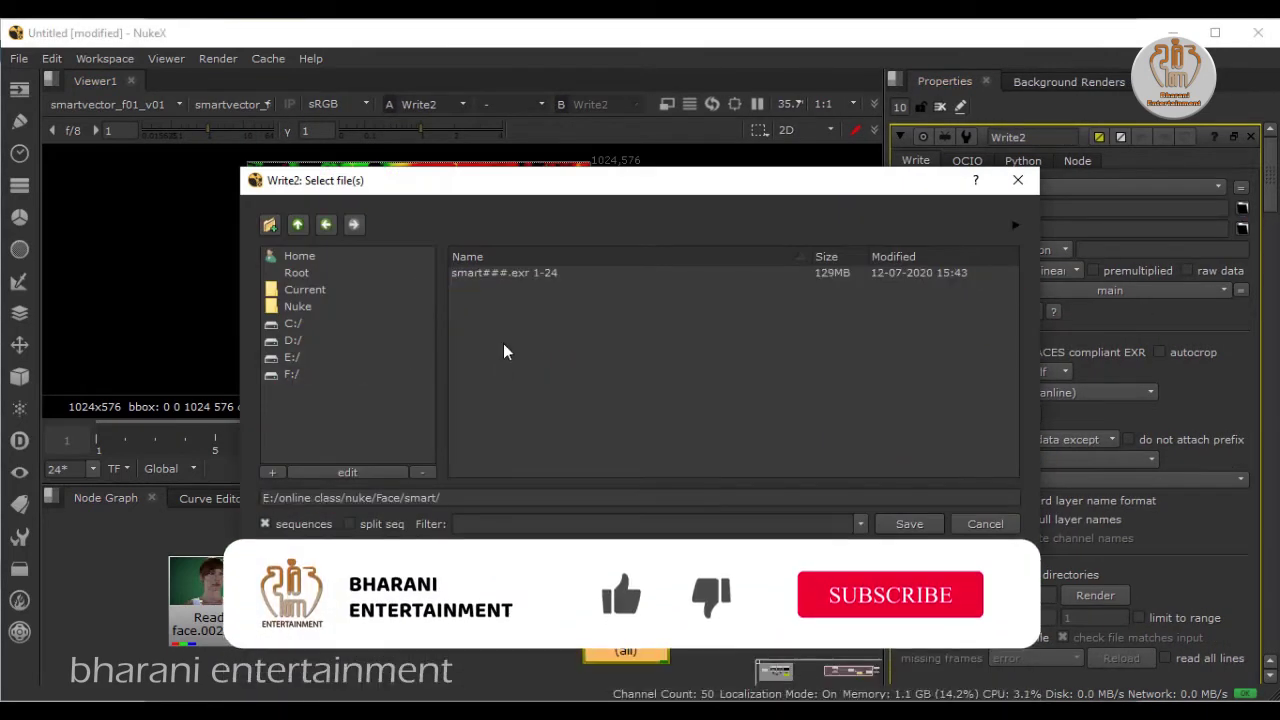
{"action": "left_click", "coordinate": [476, 497]}
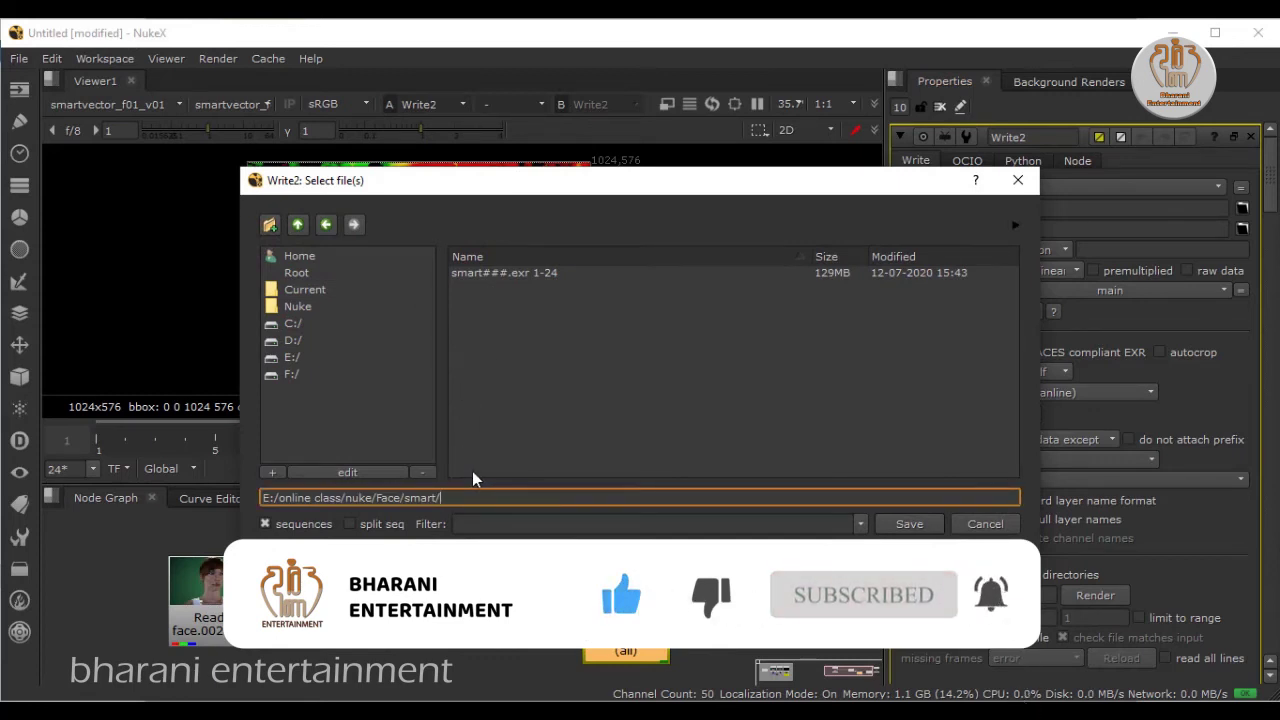
{"action": "type", "text": "t "}
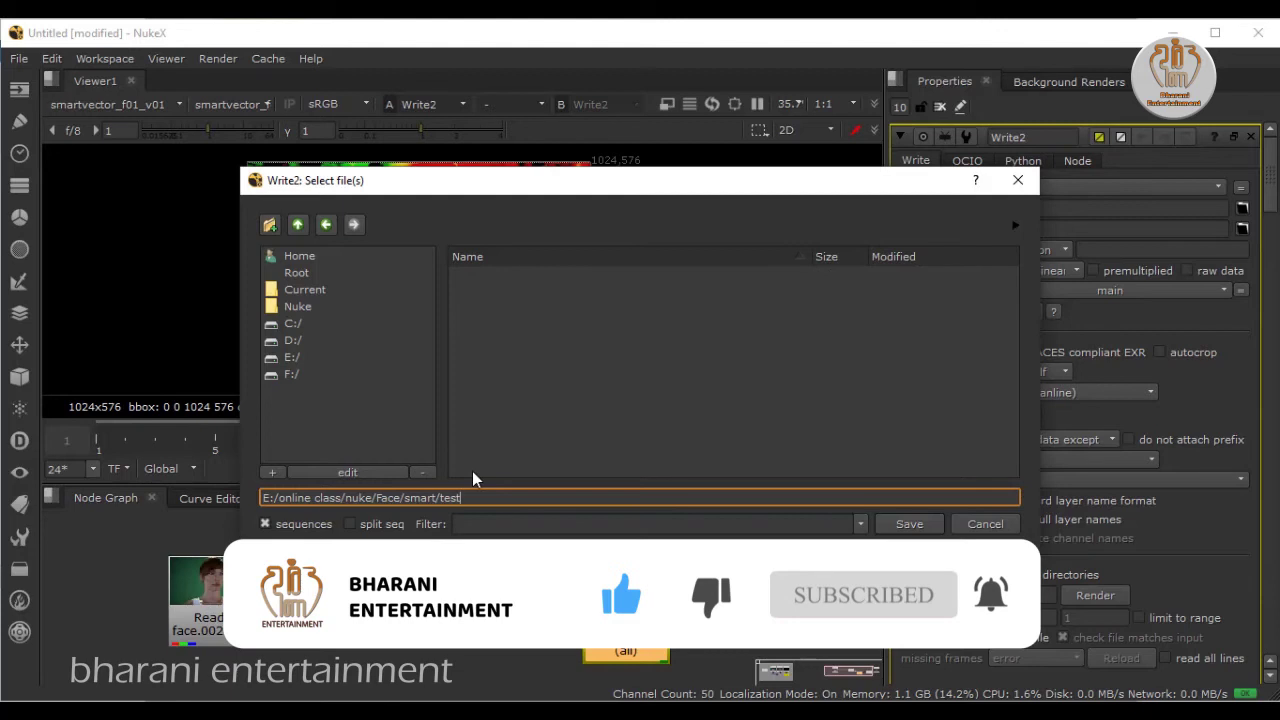
{"action": "type", "text": "mas"}
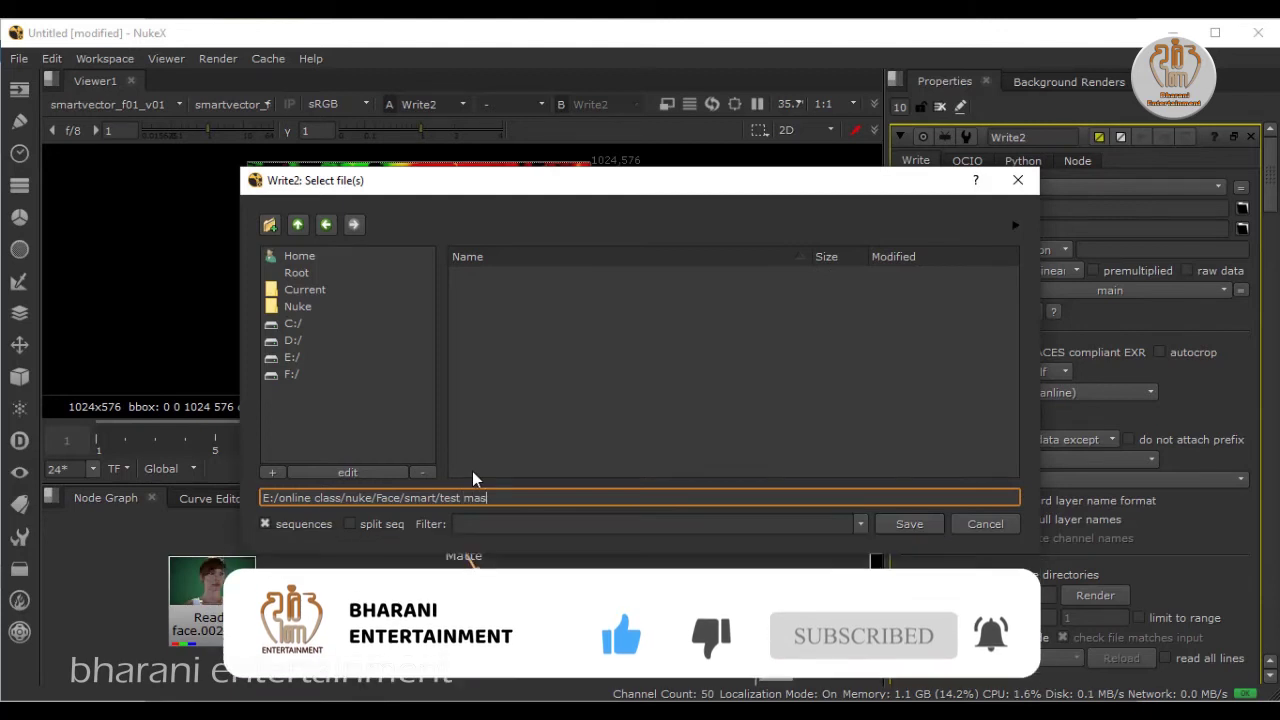
{"action": "type", "text": "k###"}
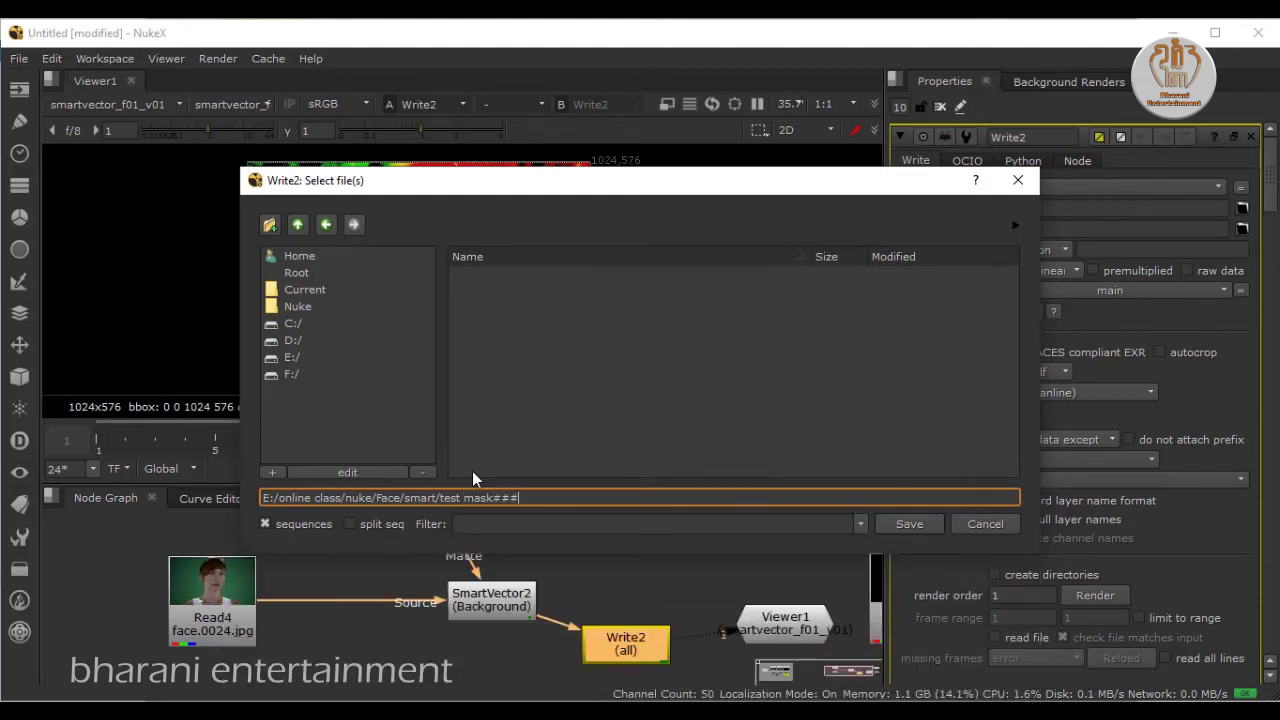
{"action": "type", "text": ".e"}
{"action": "type", "text": "xr"}
{"action": "left_click", "coordinate": [468, 500]}
{"action": "key", "text": "BackSpace"}
- Save the testmask###.exr path and render Write2 for frames 1–24
{"action": "left_click", "coordinate": [913, 525]}
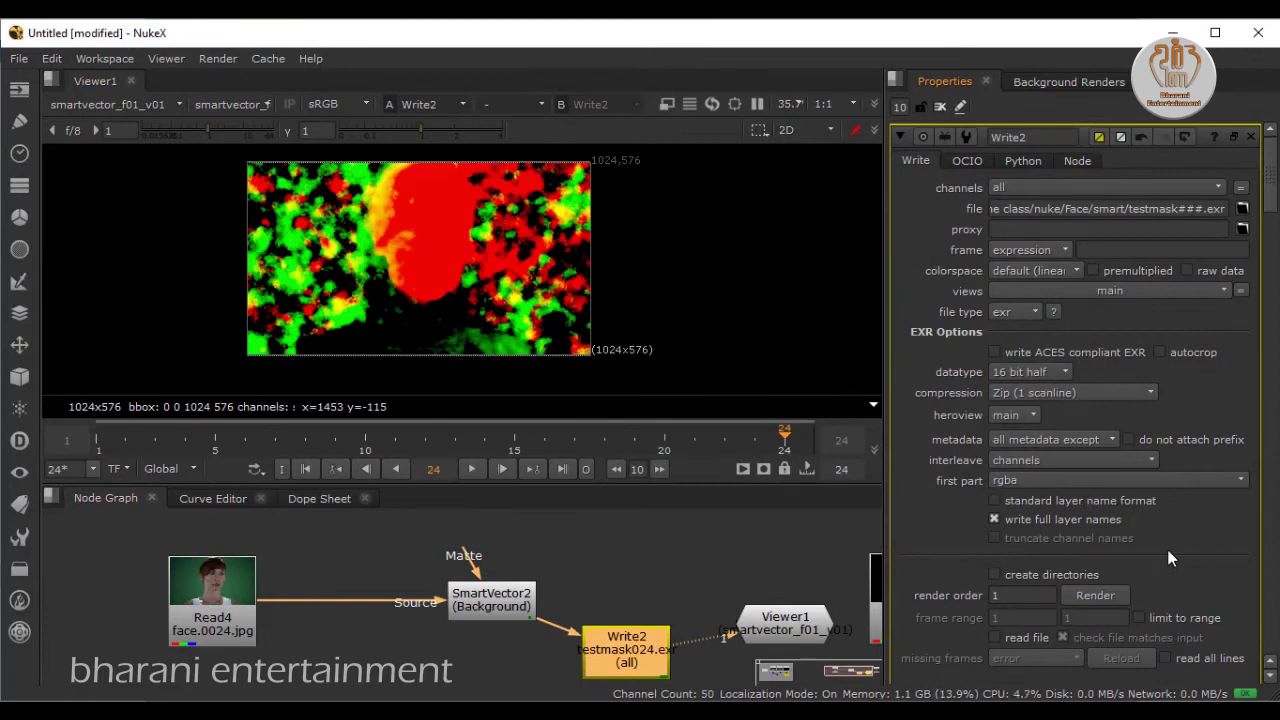
{"action": "scroll", "coordinate": [1167, 549], "scroll_direction": "down", "scroll_amount": 2}
{"action": "left_click", "coordinate": [1115, 539]}
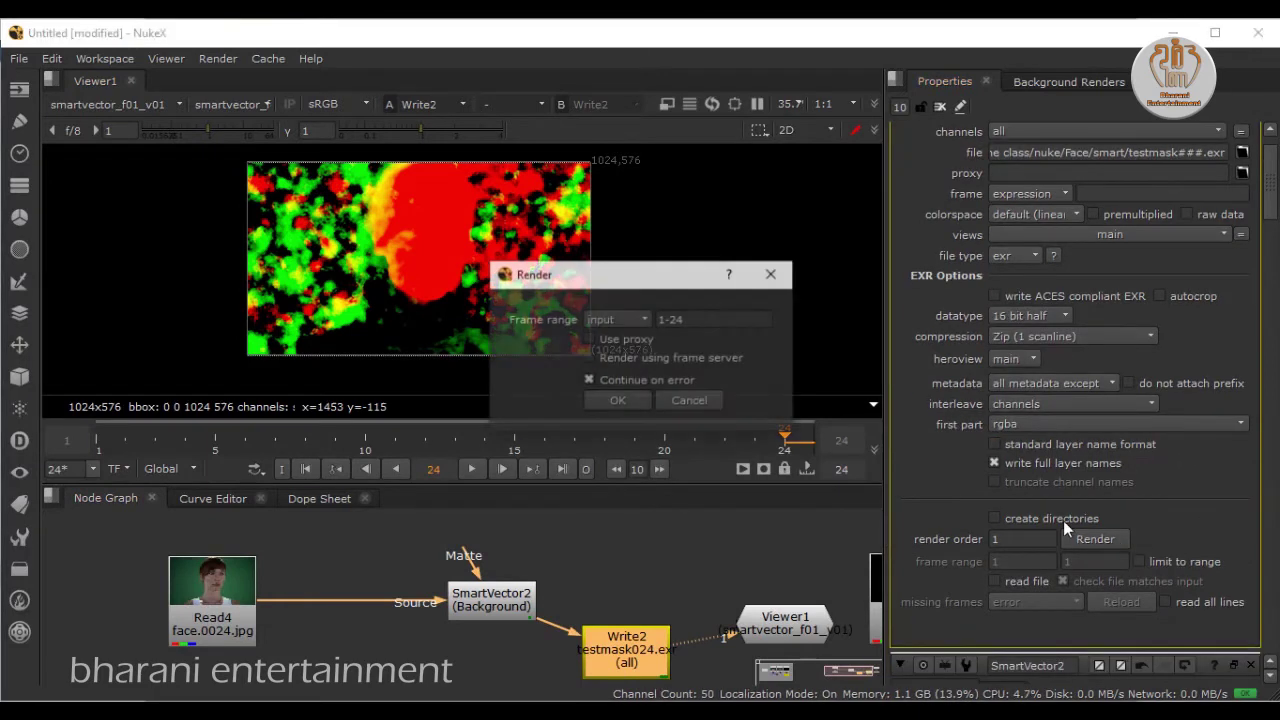
{"action": "left_click", "coordinate": [639, 400]}
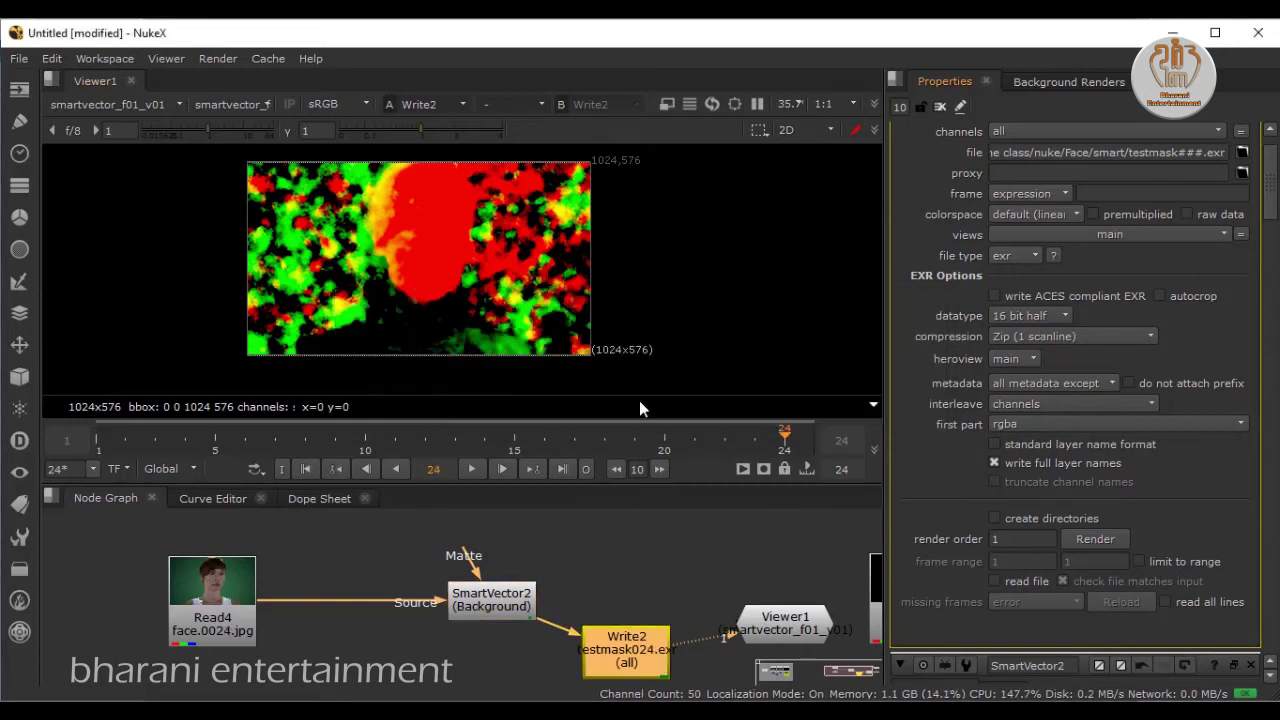
- Delete the SmartVector and Write nodes and tidy the viewer and footage nodes
{"action": "left_click", "coordinate": [475, 606]}
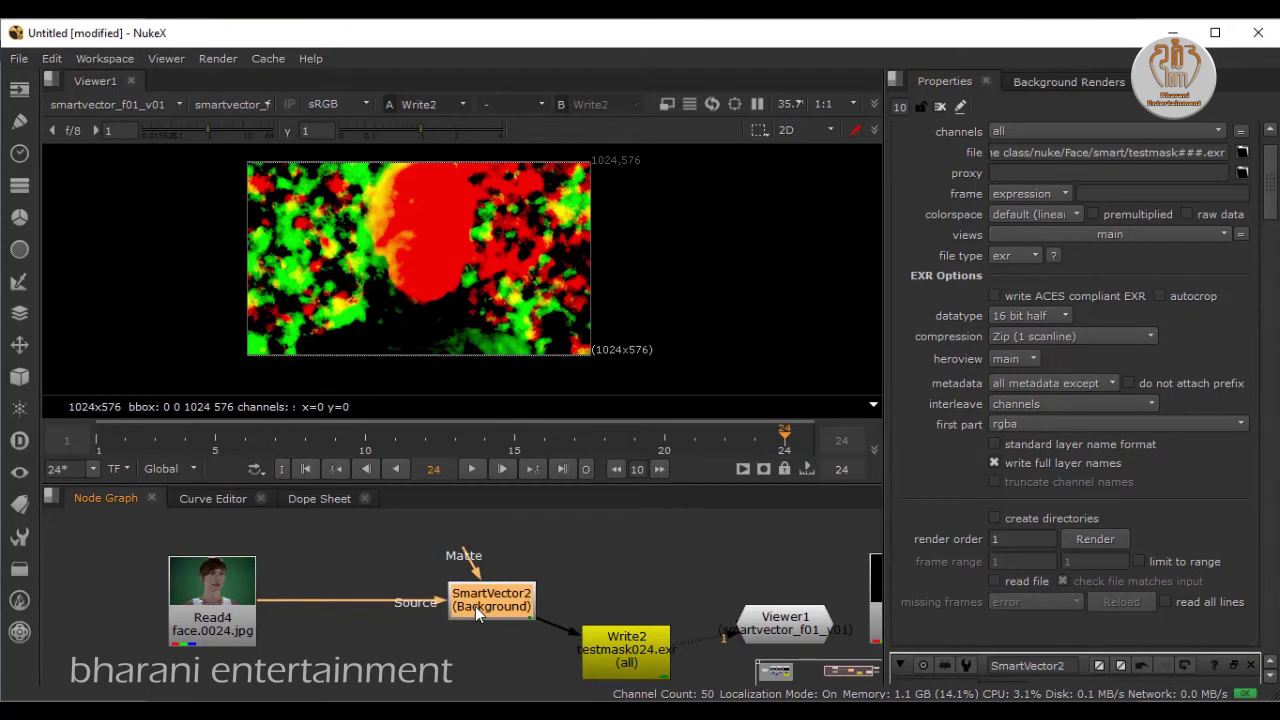
{"action": "key", "text": "Delete"}
{"action": "left_click", "coordinate": [631, 654]}
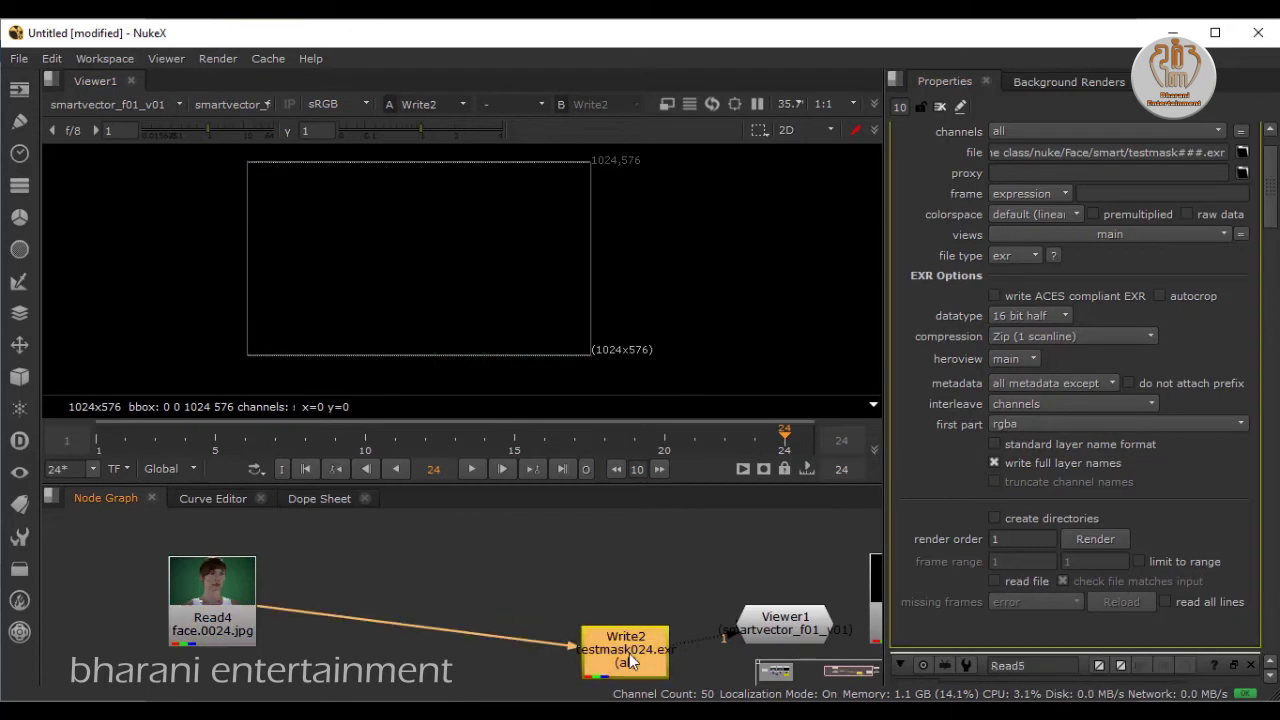
{"action": "key", "text": "Delete"}
{"action": "mouse_move", "coordinate": [771, 632]}
{"action": "left_mouse_down"}
{"action": "mouse_move", "coordinate": [779, 605]}
{"action": "mouse_move", "coordinate": [729, 611]}
{"action": "left_mouse_up"}
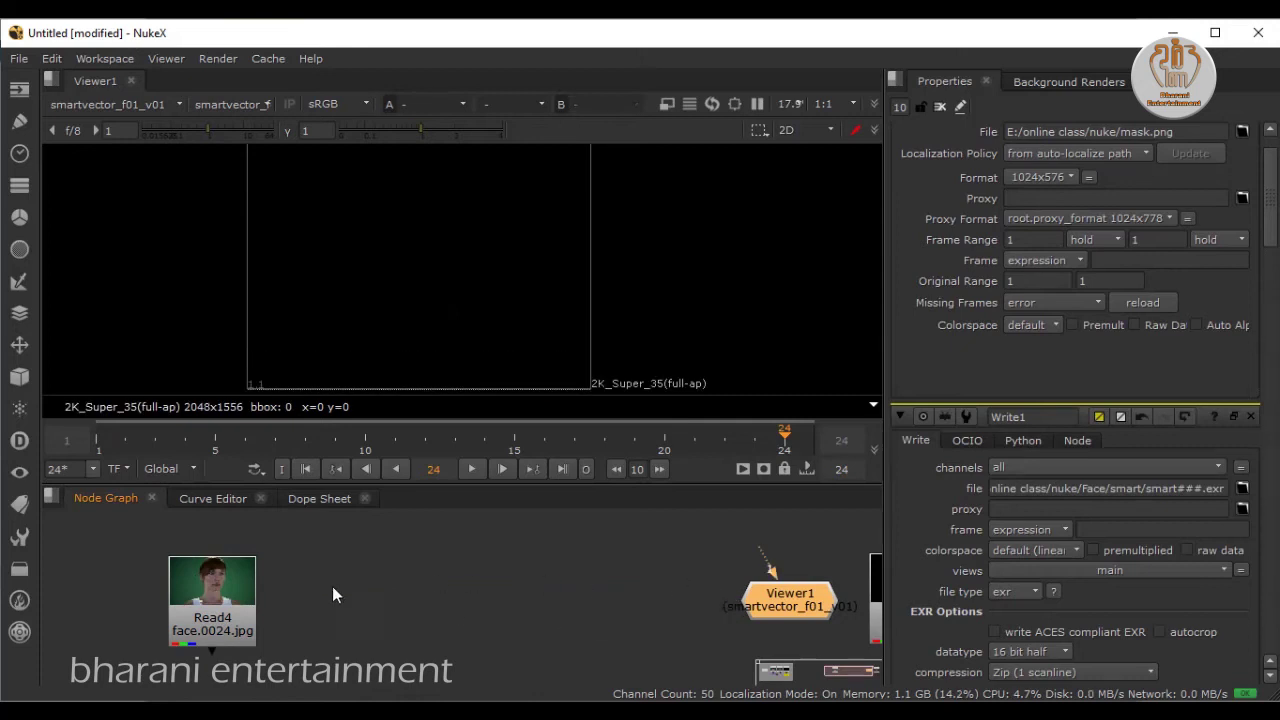
{"action": "left_click_drag", "start_coordinate": [238, 597], "coordinate": [168, 584]}
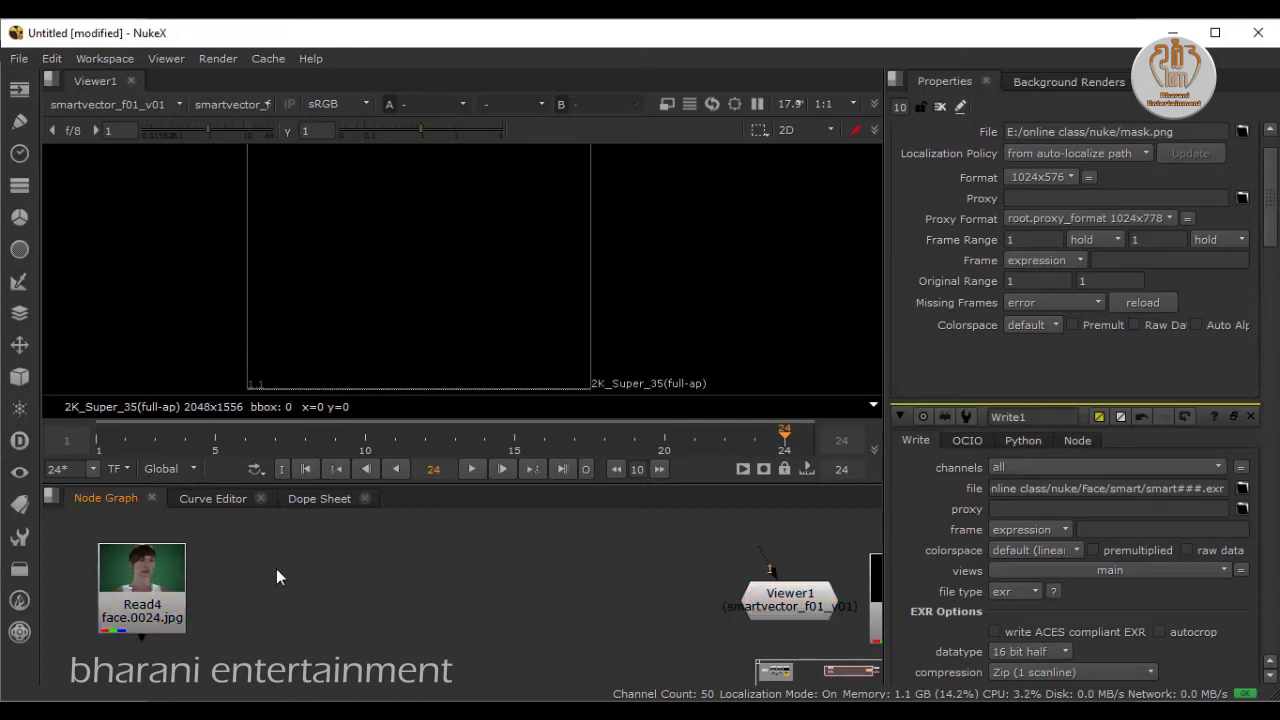
- Read in the rendered testmask###.exr sequence, view it, and play it from frame 1
{"action": "key", "text": "r"}
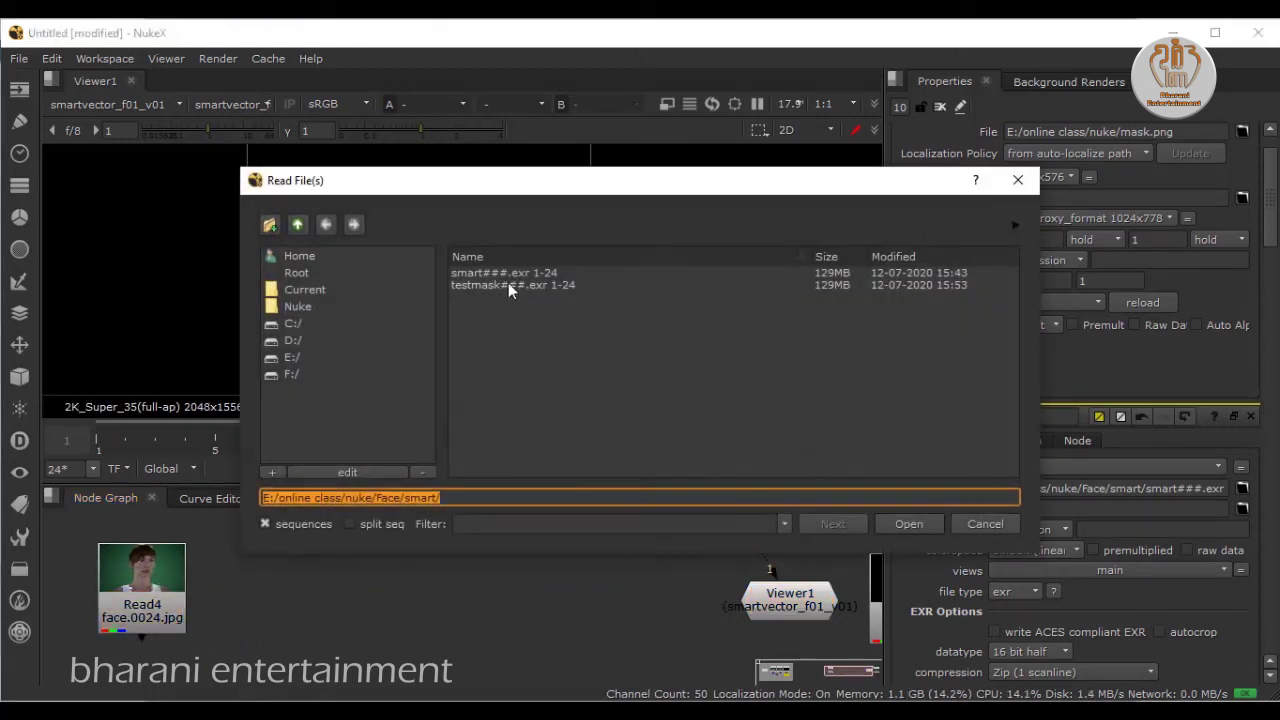
{"action": "left_click", "coordinate": [504, 285]}
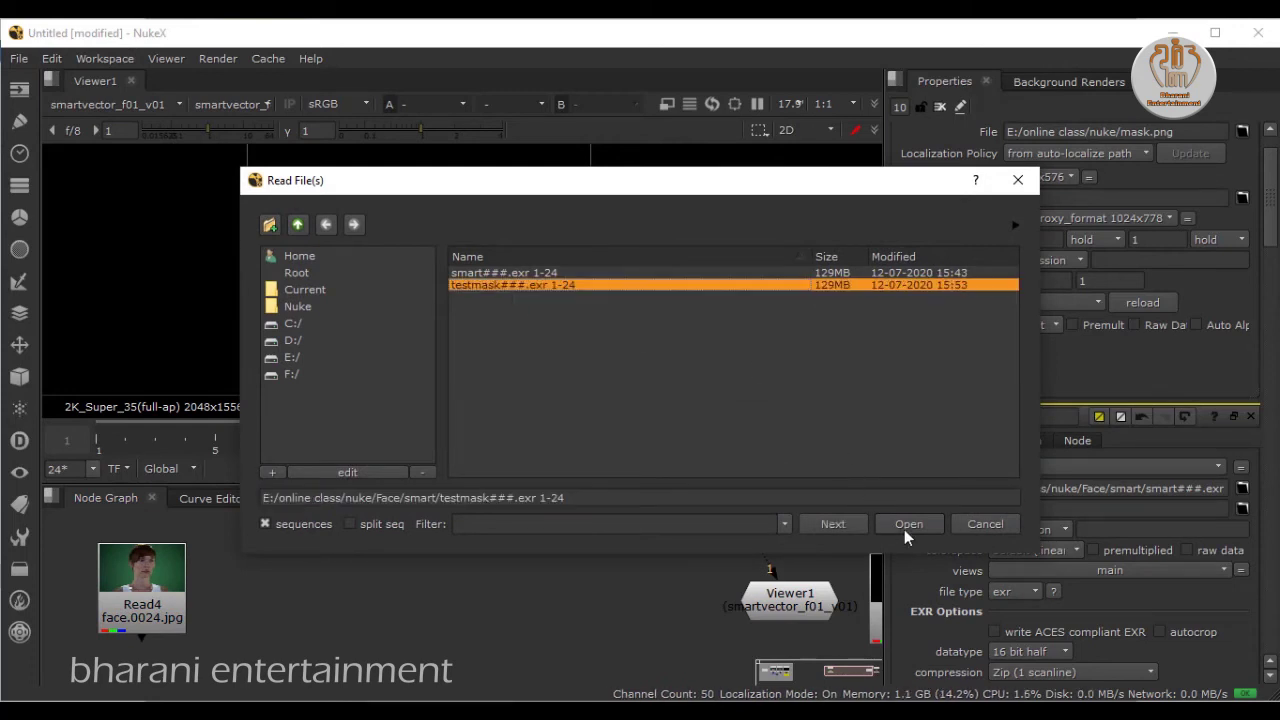
{"action": "left_click", "coordinate": [908, 524]}
{"action": "left_click_drag", "start_coordinate": [294, 579], "coordinate": [345, 612]}
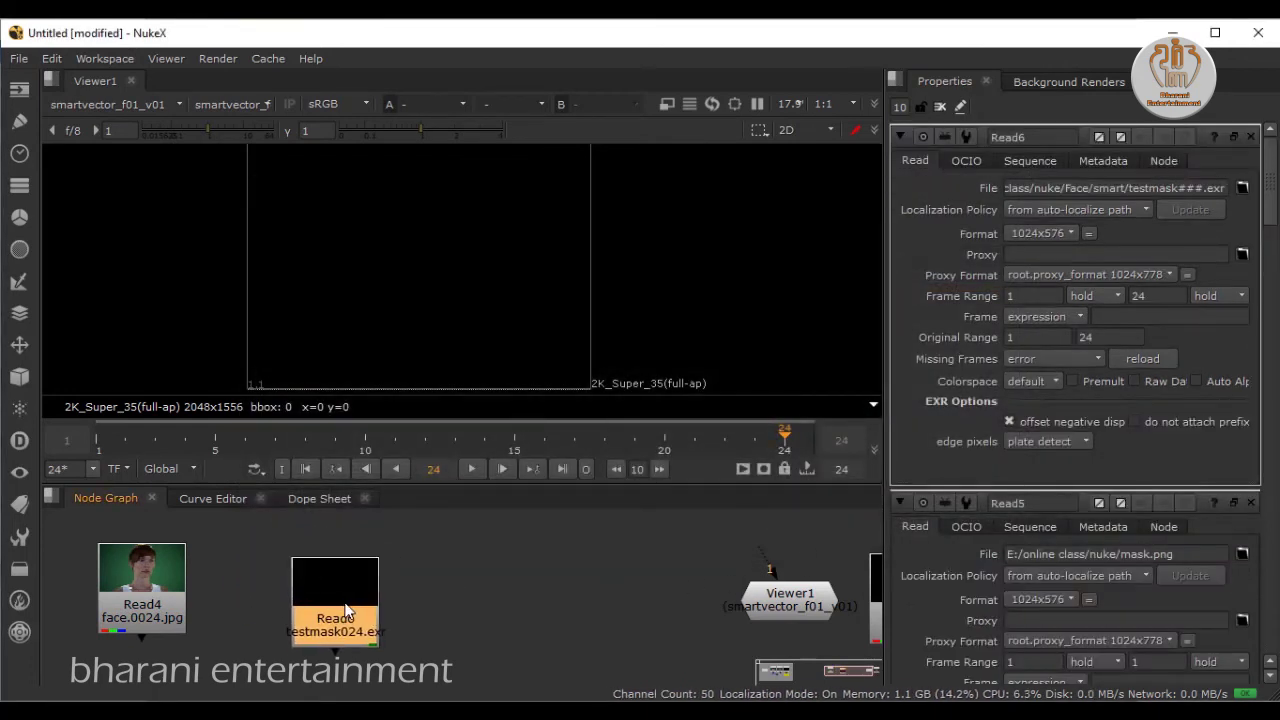
{"action": "key", "text": "1"}
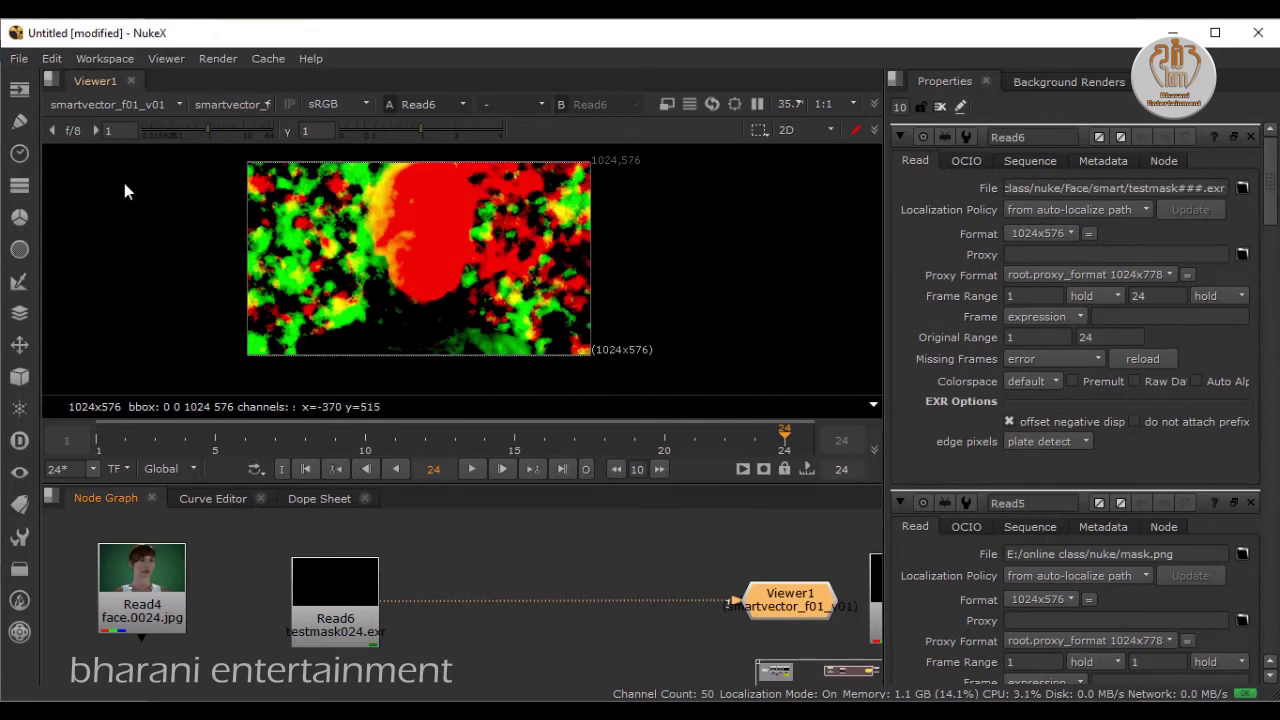
{"action": "left_click", "coordinate": [304, 469]}
{"action": "key", "text": "l"}
{"action": "left_click", "coordinate": [296, 464]}
- Switch the viewer channels to rgb and bring the mask.png read into the graph
{"action": "left_click", "coordinate": [81, 109]}
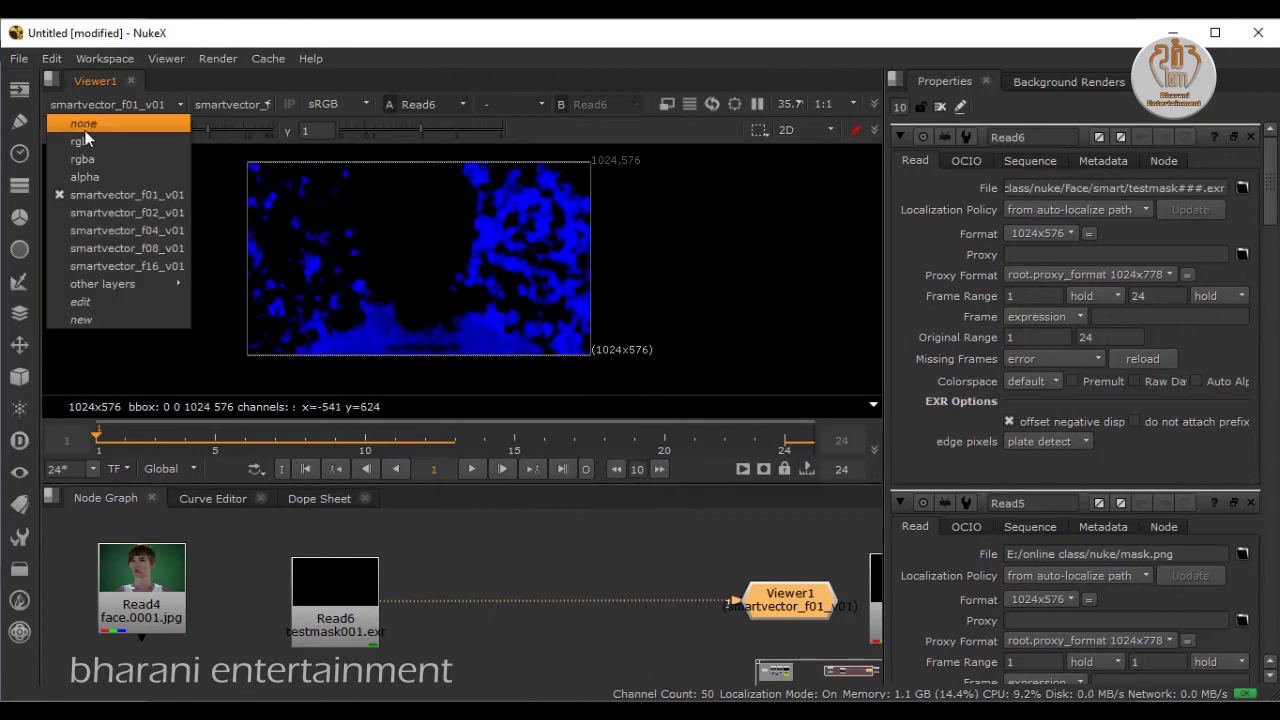
{"action": "left_click", "coordinate": [86, 159]}
{"action": "left_click", "coordinate": [80, 105]}
{"action": "left_click", "coordinate": [82, 141]}
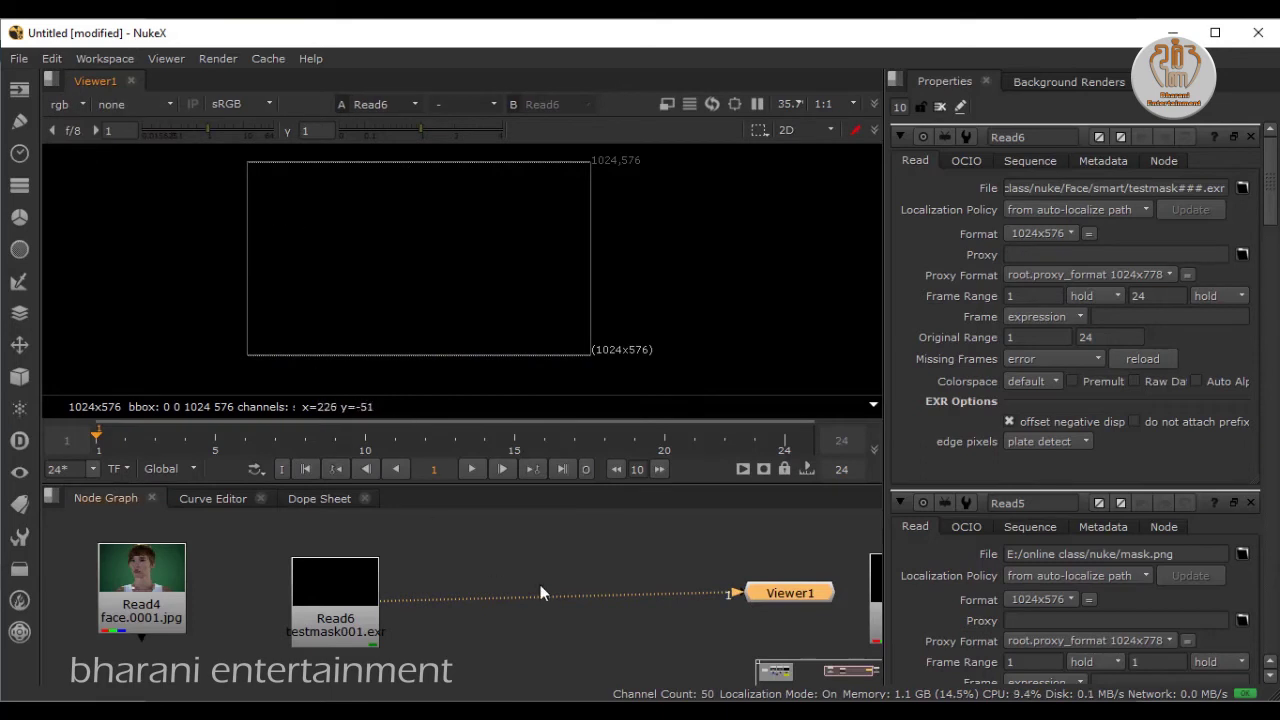
{"action": "left_click_drag", "start_coordinate": [768, 596], "coordinate": [772, 610]}
{"action": "left_click_drag", "start_coordinate": [876, 578], "coordinate": [626, 490]}
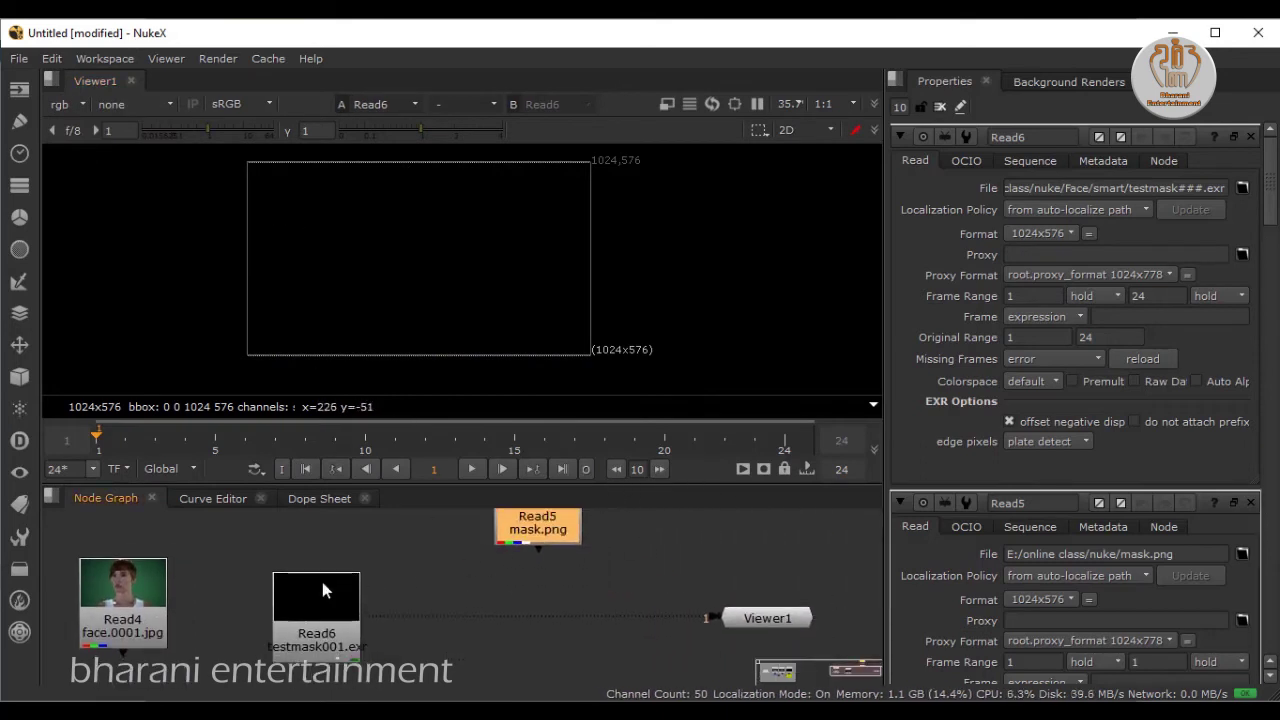
- Arrange the testmask read beside the mask.png read
{"action": "left_click_drag", "start_coordinate": [322, 582], "coordinate": [700, 521]}
{"action": "left_click_drag", "start_coordinate": [550, 573], "coordinate": [461, 598]}
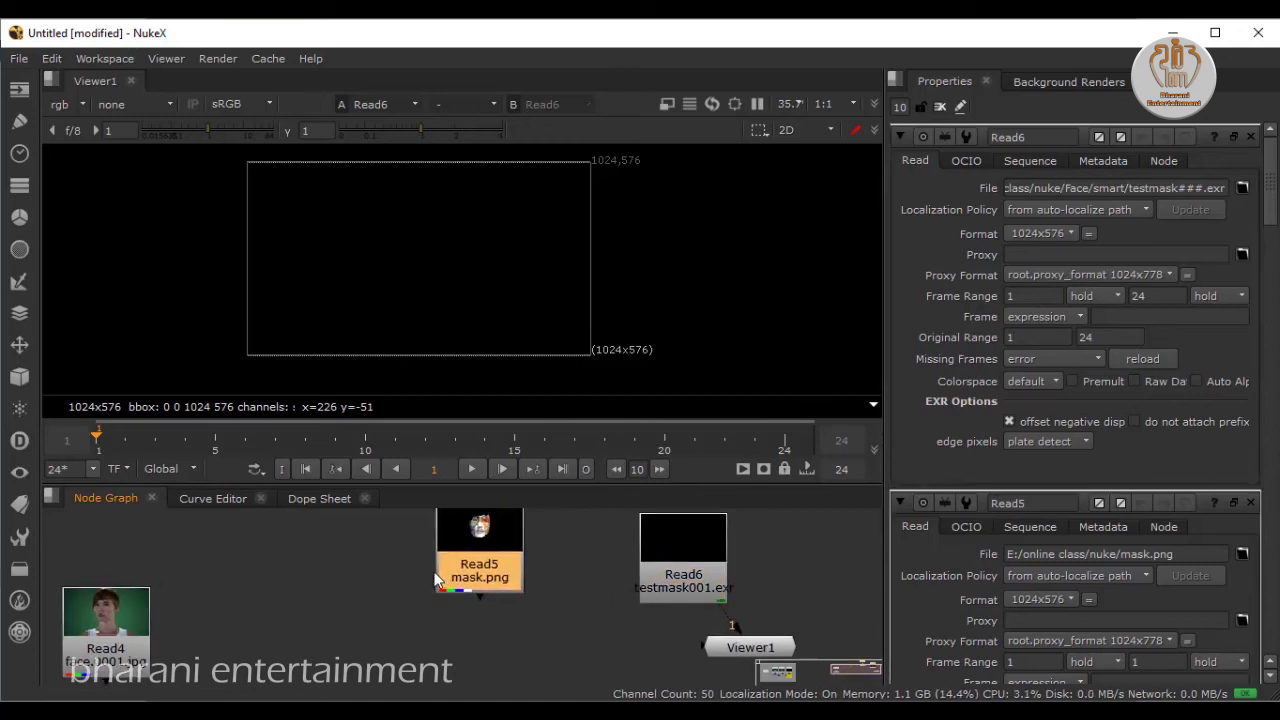
{"action": "left_click_drag", "start_coordinate": [645, 575], "coordinate": [548, 575]}
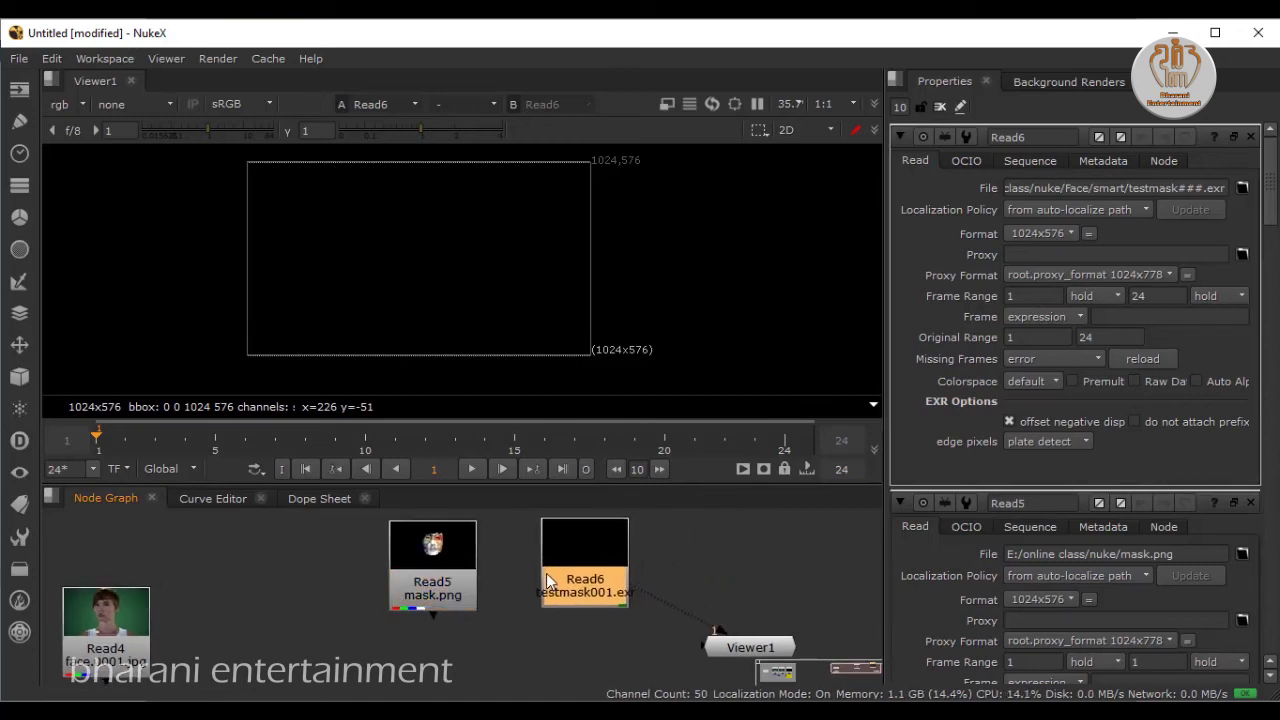
{"action": "left_click", "coordinate": [658, 574]}
- Add a VectorDistort with testmask EXRs as SmartVector input and mask.png as Source
{"action": "key", "text": "Tab"}
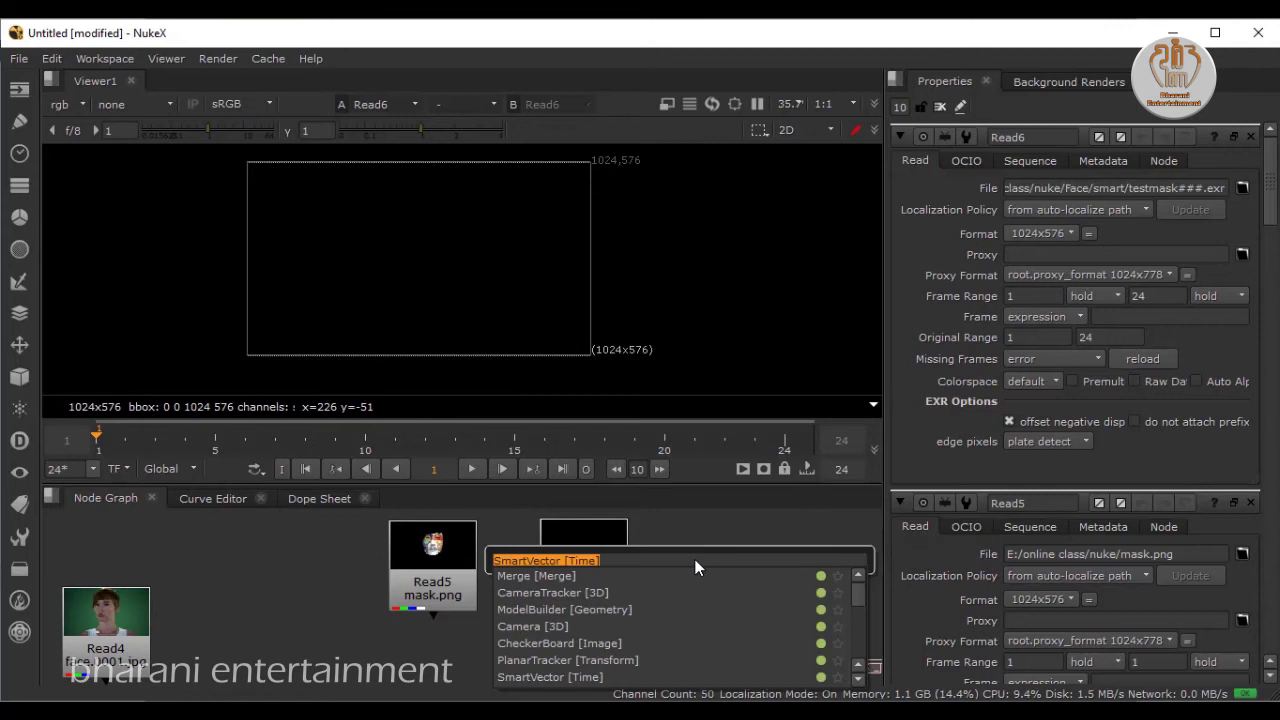
{"action": "type", "text": "vec"}
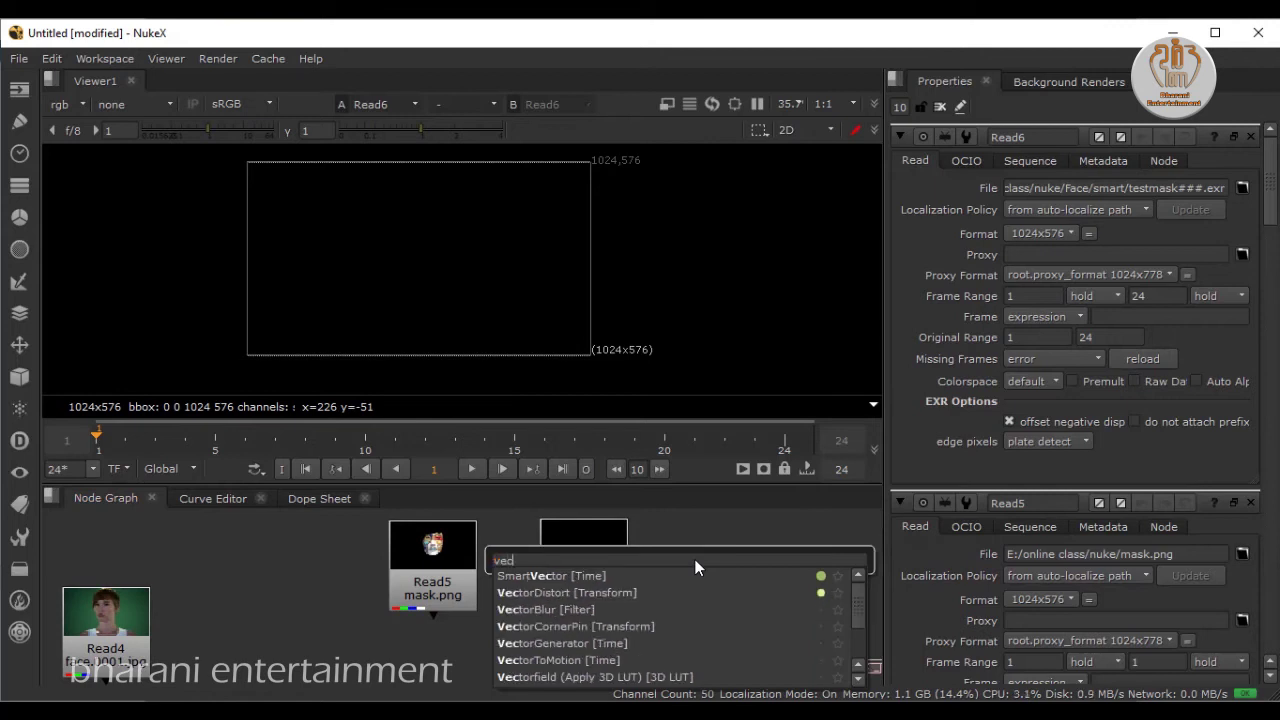
{"action": "type", "text": "tor"}
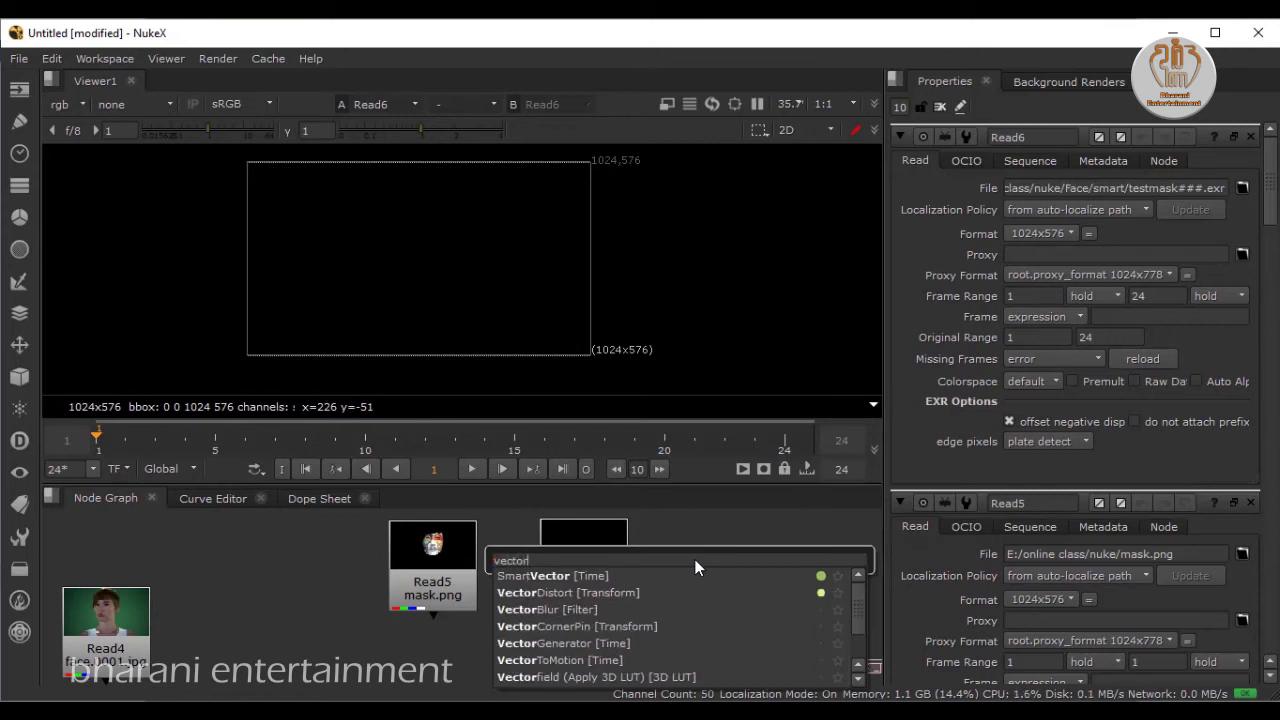
{"action": "left_click", "coordinate": [612, 592]}
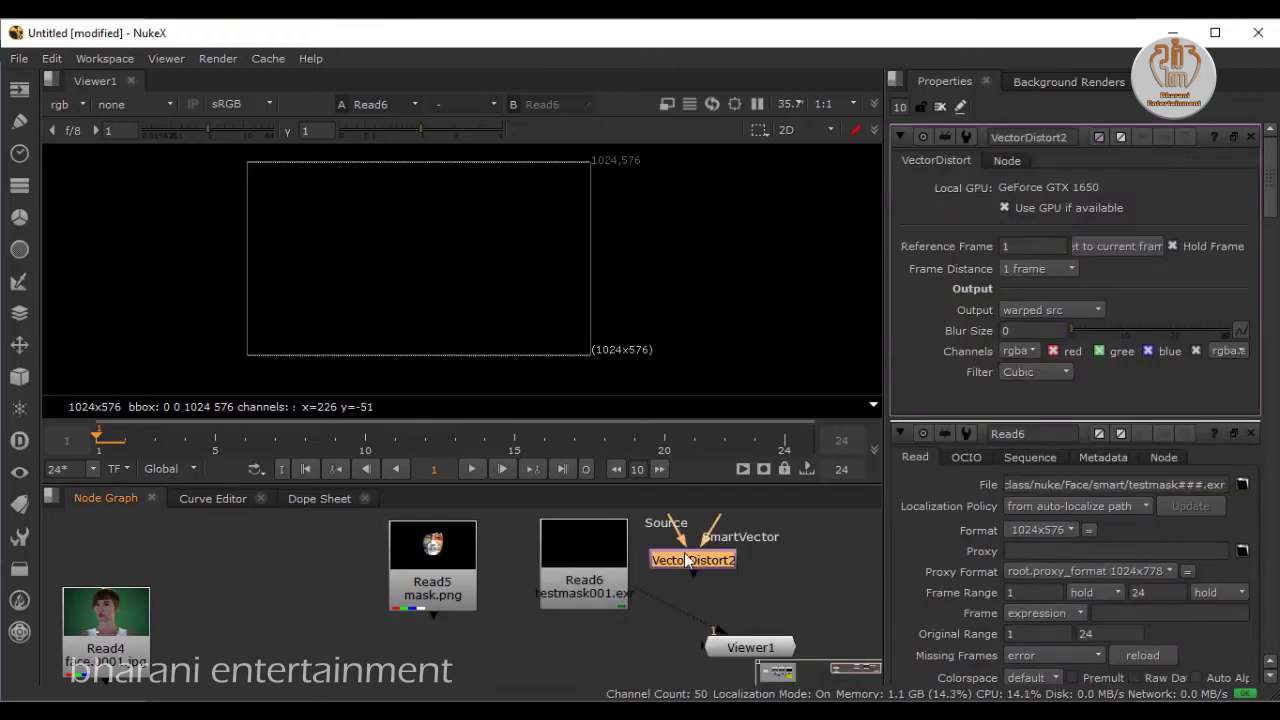
{"action": "left_click_drag", "start_coordinate": [684, 552], "coordinate": [470, 652]}
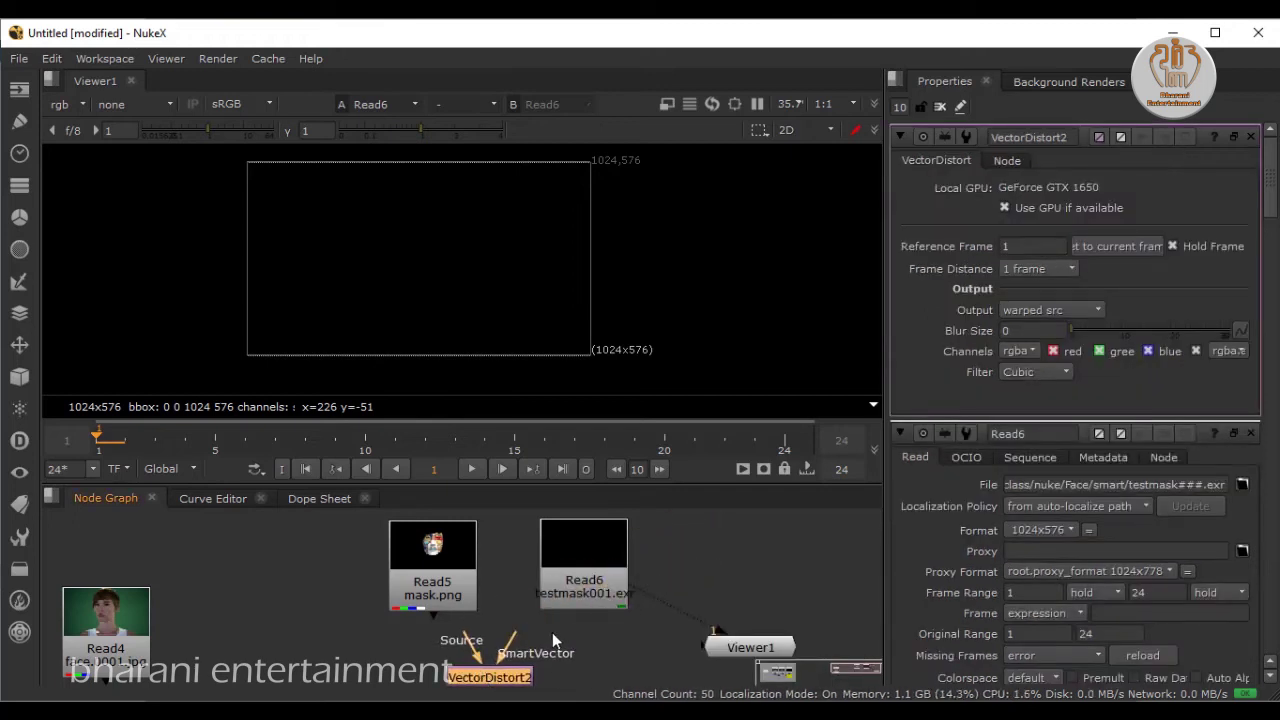
{"action": "left_click_drag", "start_coordinate": [513, 633], "coordinate": [592, 583]}
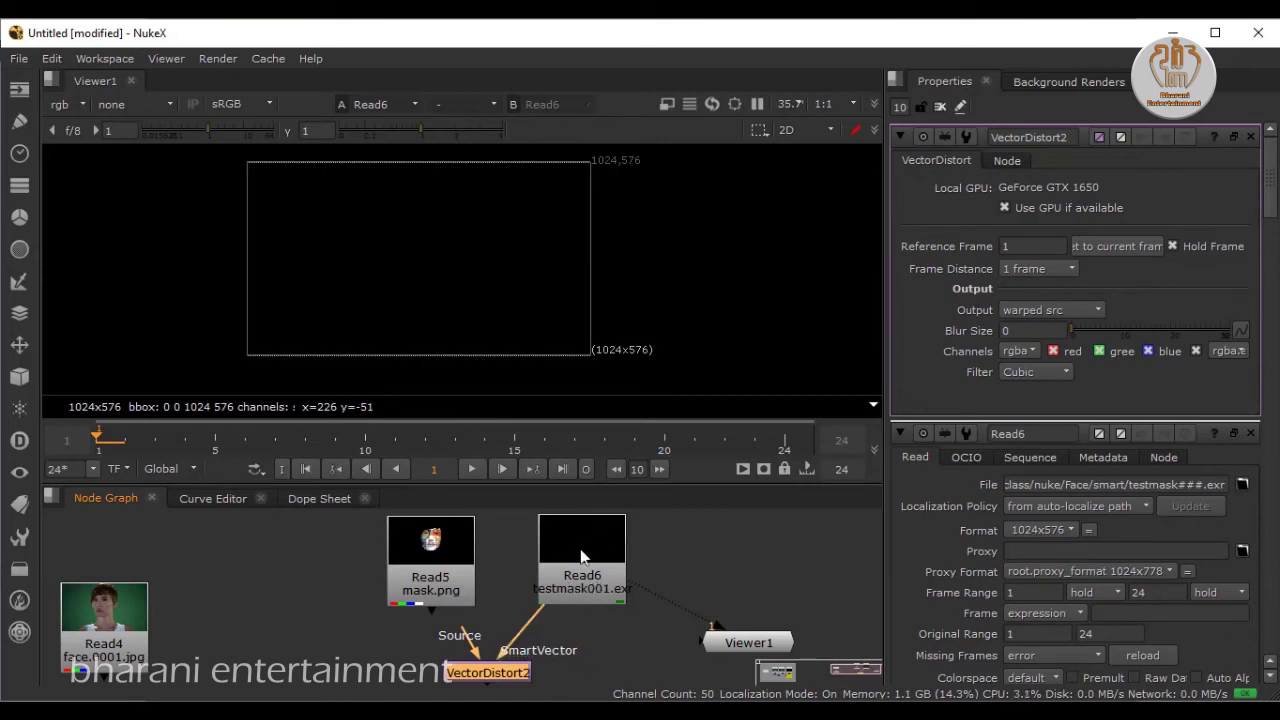
{"action": "left_click_drag", "start_coordinate": [482, 668], "coordinate": [468, 582]}
- View the VectorDistort output, play it, and scrub to check the warped mask
{"action": "key", "text": "1"}
{"action": "left_click", "coordinate": [480, 470]}
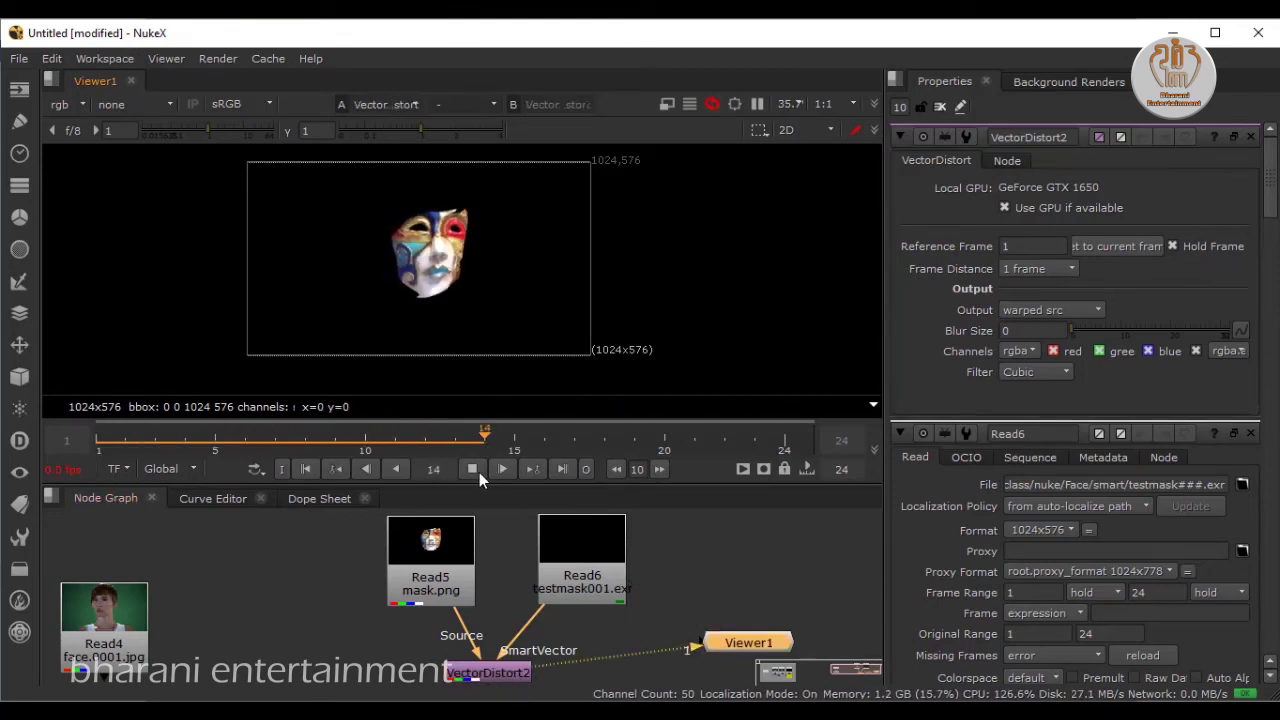
{"action": "left_click", "coordinate": [479, 472]}
{"action": "mouse_move", "coordinate": [407, 433]}
{"action": "left_mouse_down"}
{"action": "mouse_move", "coordinate": [115, 445]}
{"action": "mouse_move", "coordinate": [143, 466]}
{"action": "mouse_move", "coordinate": [99, 459]}
{"action": "mouse_move", "coordinate": [418, 470]}
{"action": "left_mouse_up"}
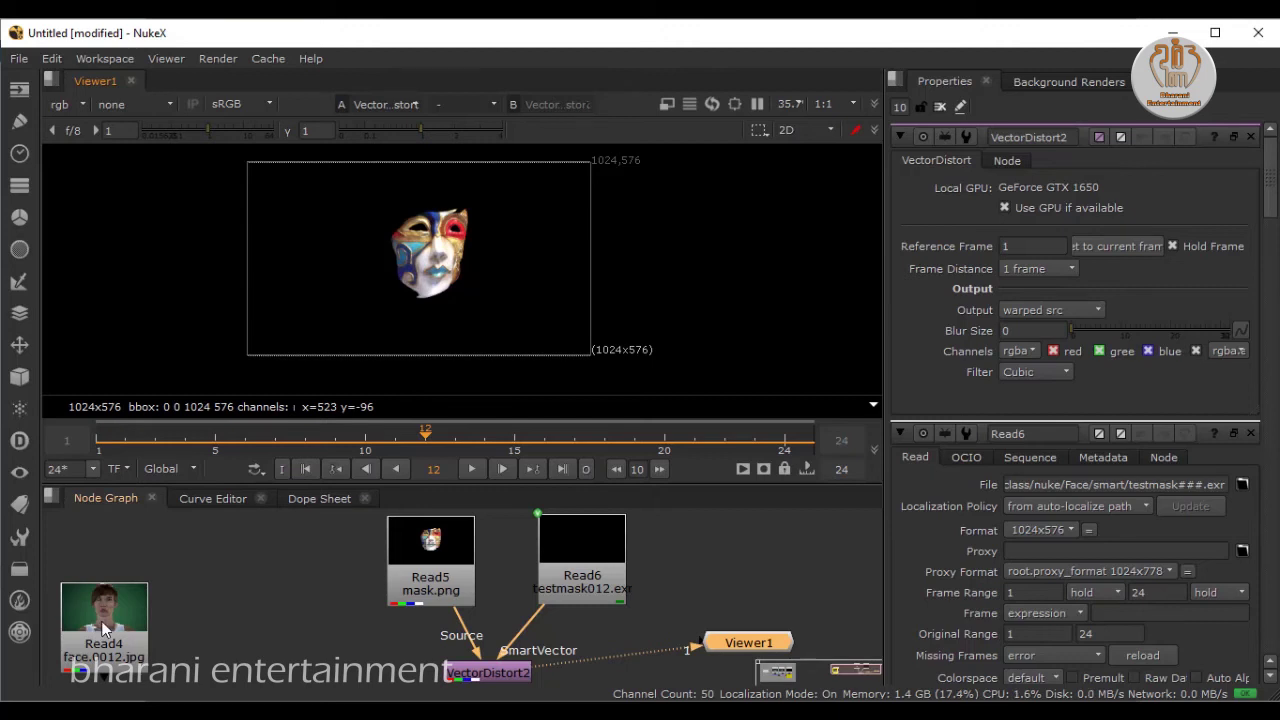
- Set VectorDistort2's Reference Frame to 12, play back to check the mask, and shift the face footage node
{"action": "left_click", "coordinate": [510, 677]}
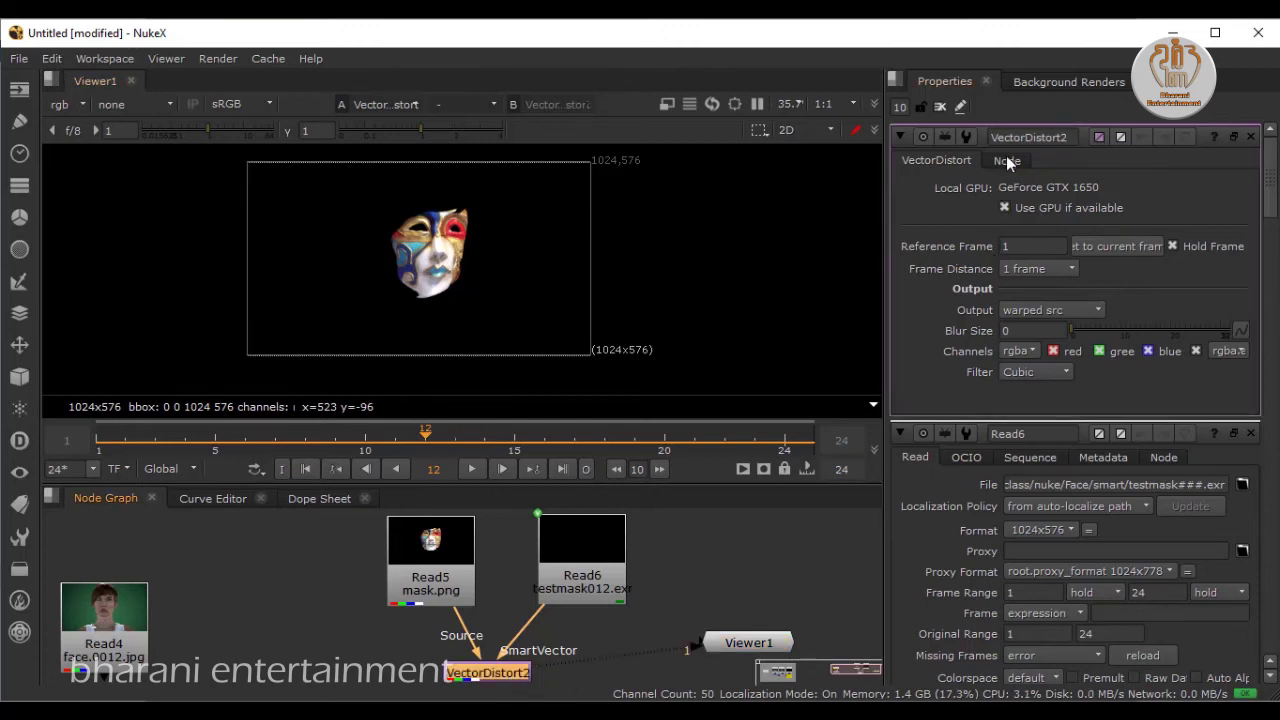
{"action": "left_click", "coordinate": [1024, 243]}
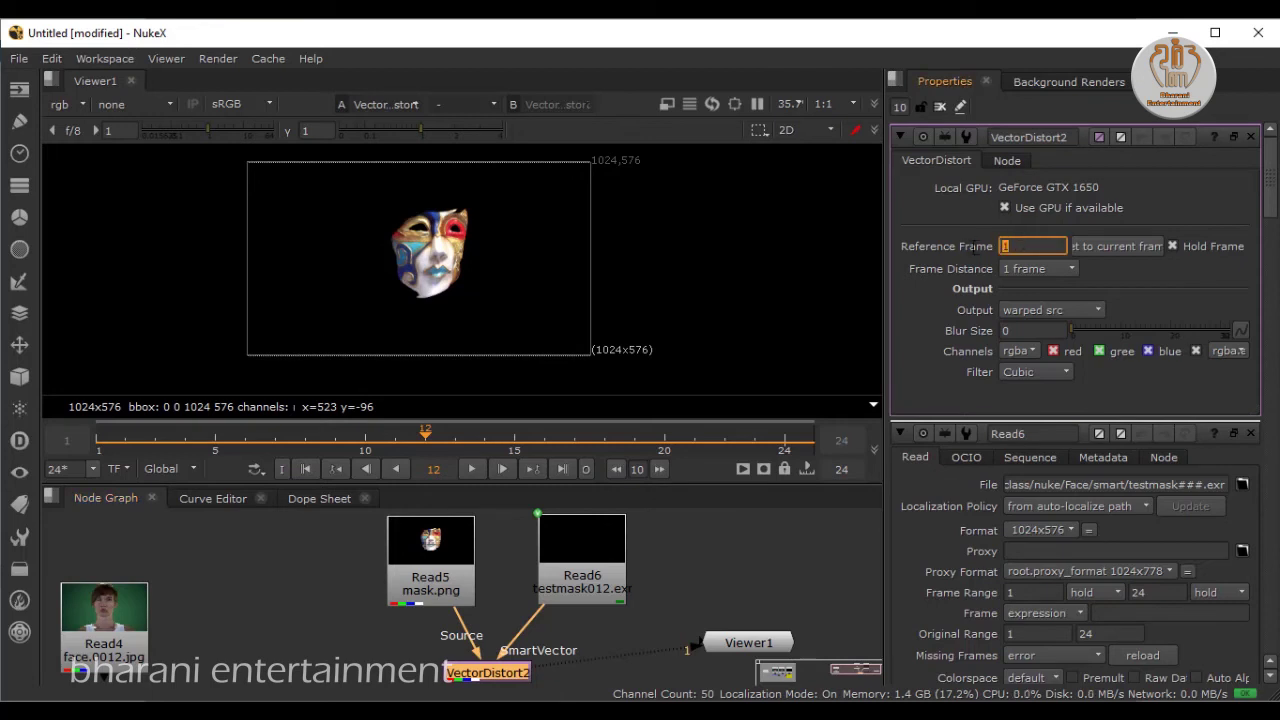
{"action": "type", "text": "2"}
{"action": "key", "text": "Return"}
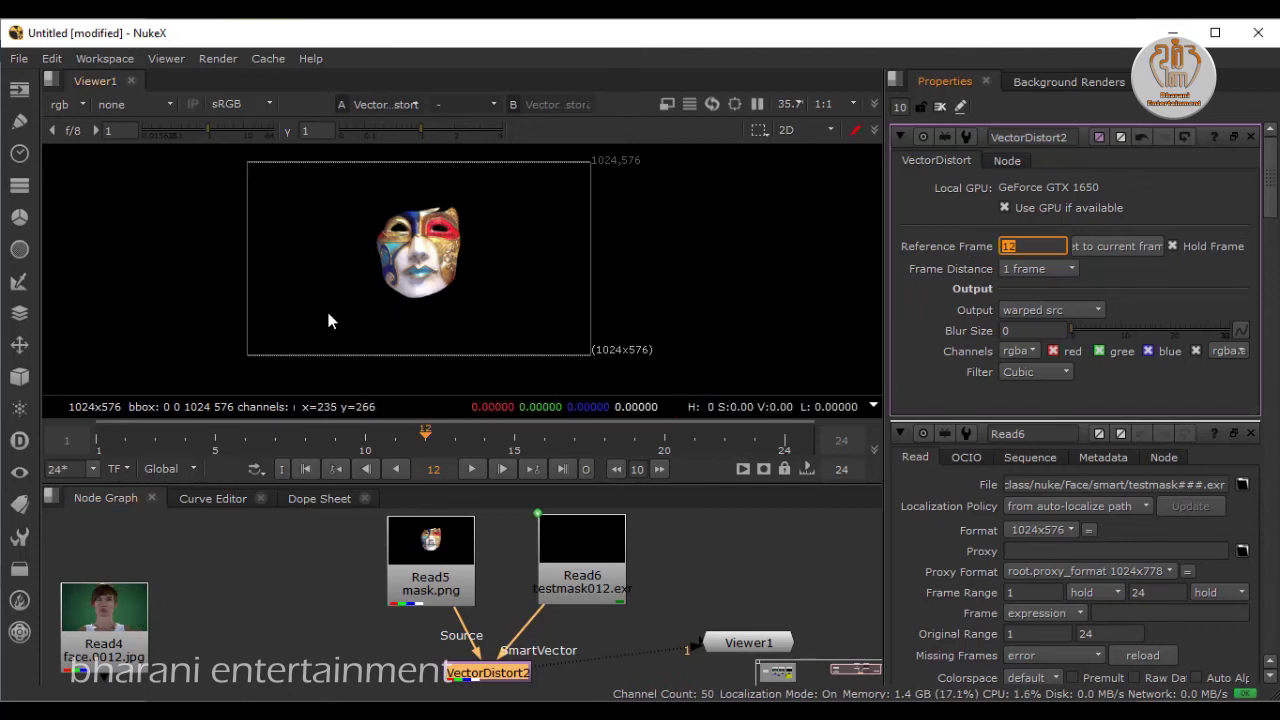
{"action": "left_click", "coordinate": [473, 468]}
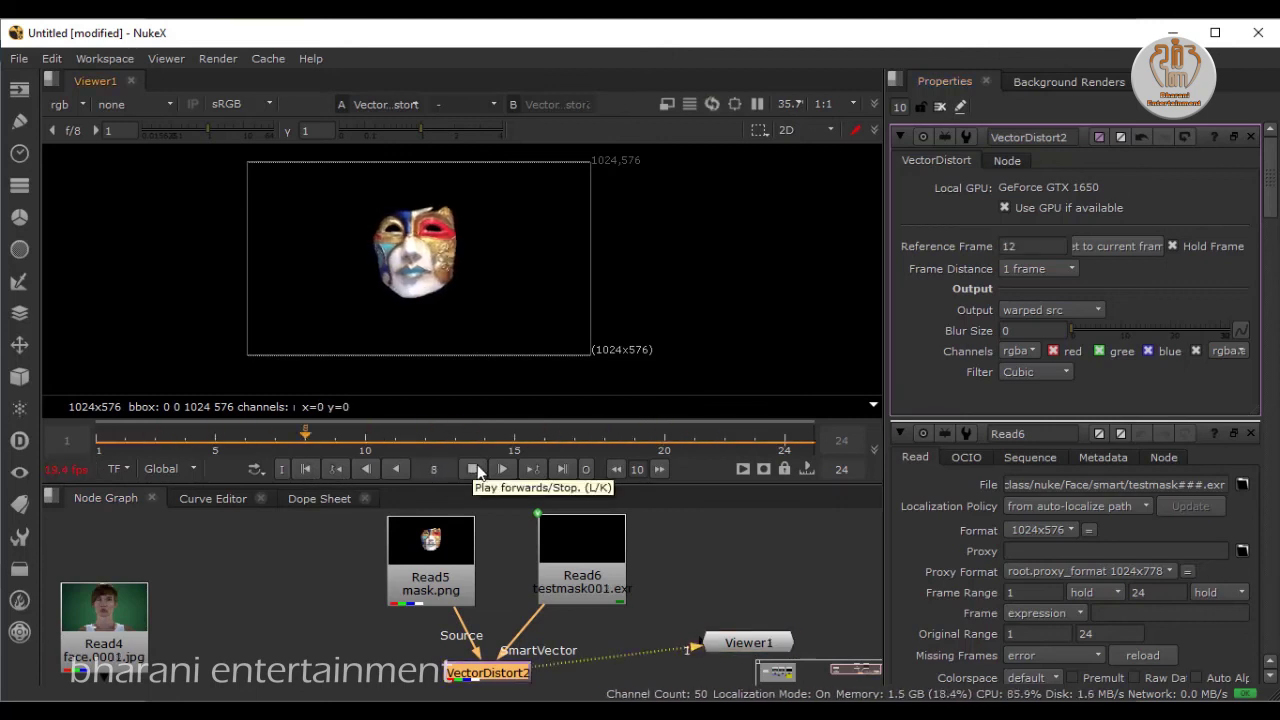
{"action": "left_click", "coordinate": [473, 468]}
{"action": "left_click_drag", "start_coordinate": [130, 616], "coordinate": [202, 589]}
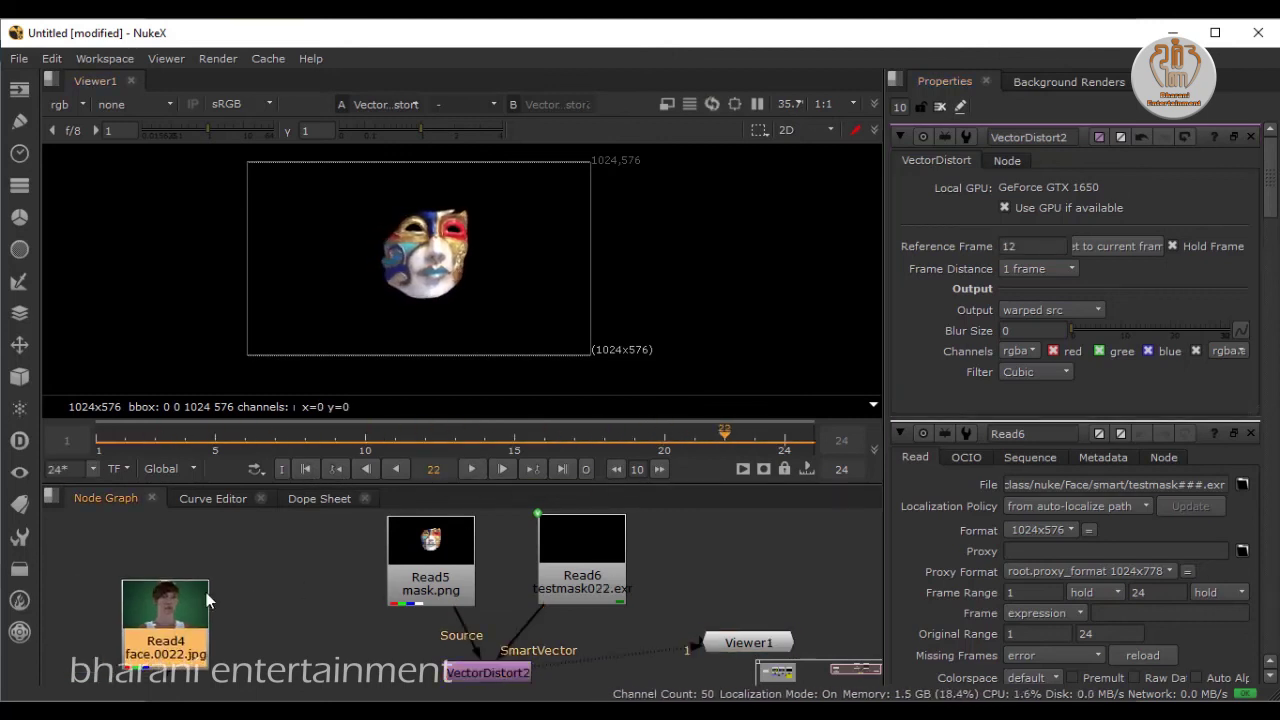
- Add a Merge node with the face footage in B, and view and play its composite
{"action": "key", "text": "Tab"}
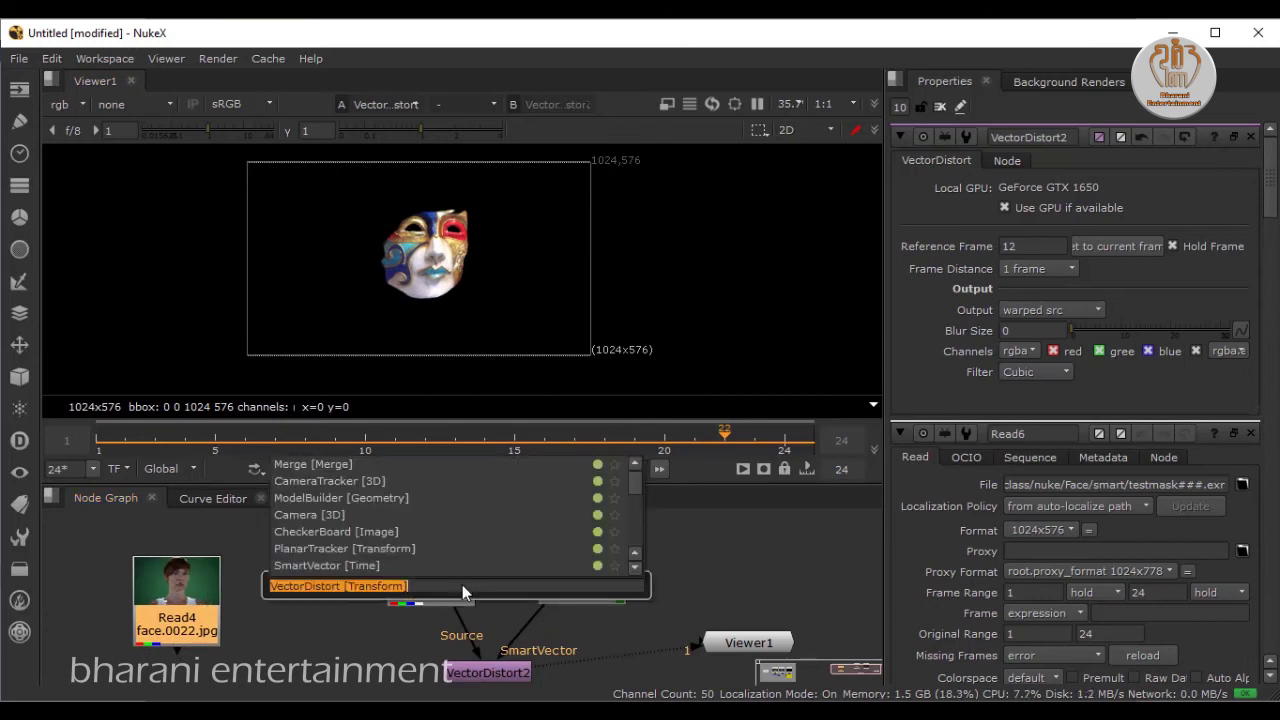
{"action": "type", "text": "merge"}
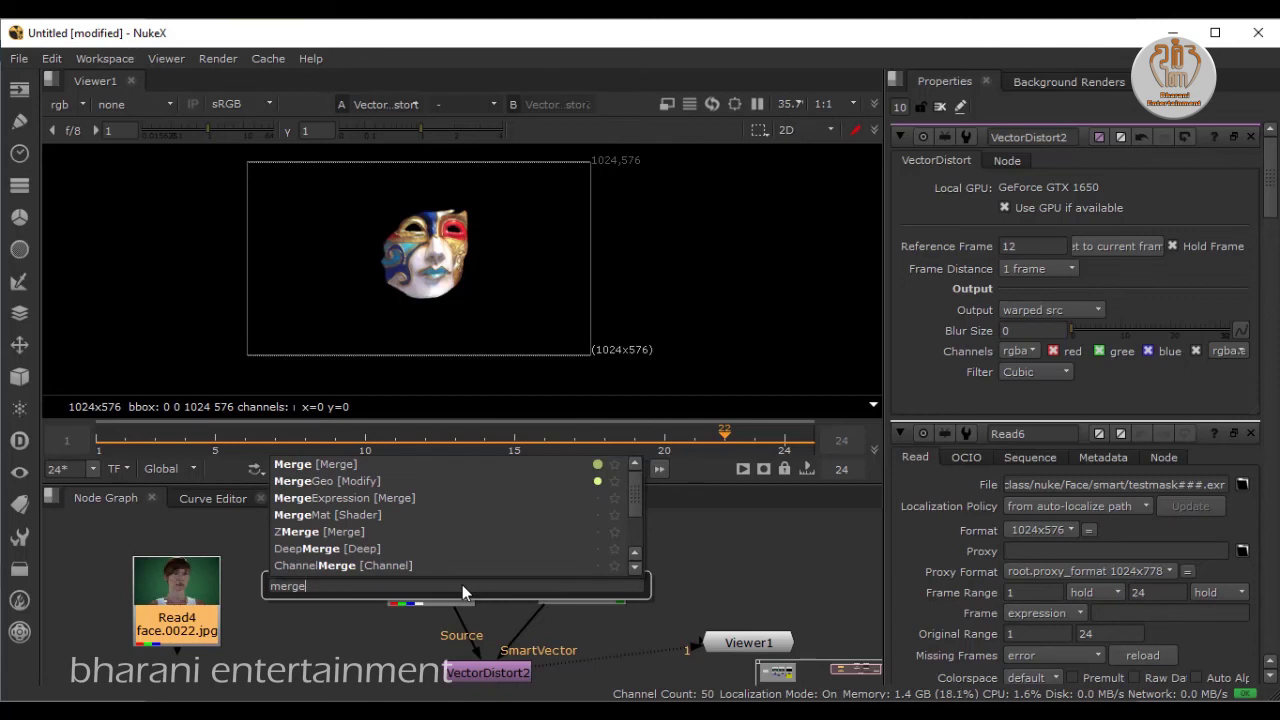
{"action": "left_click", "coordinate": [342, 463]}
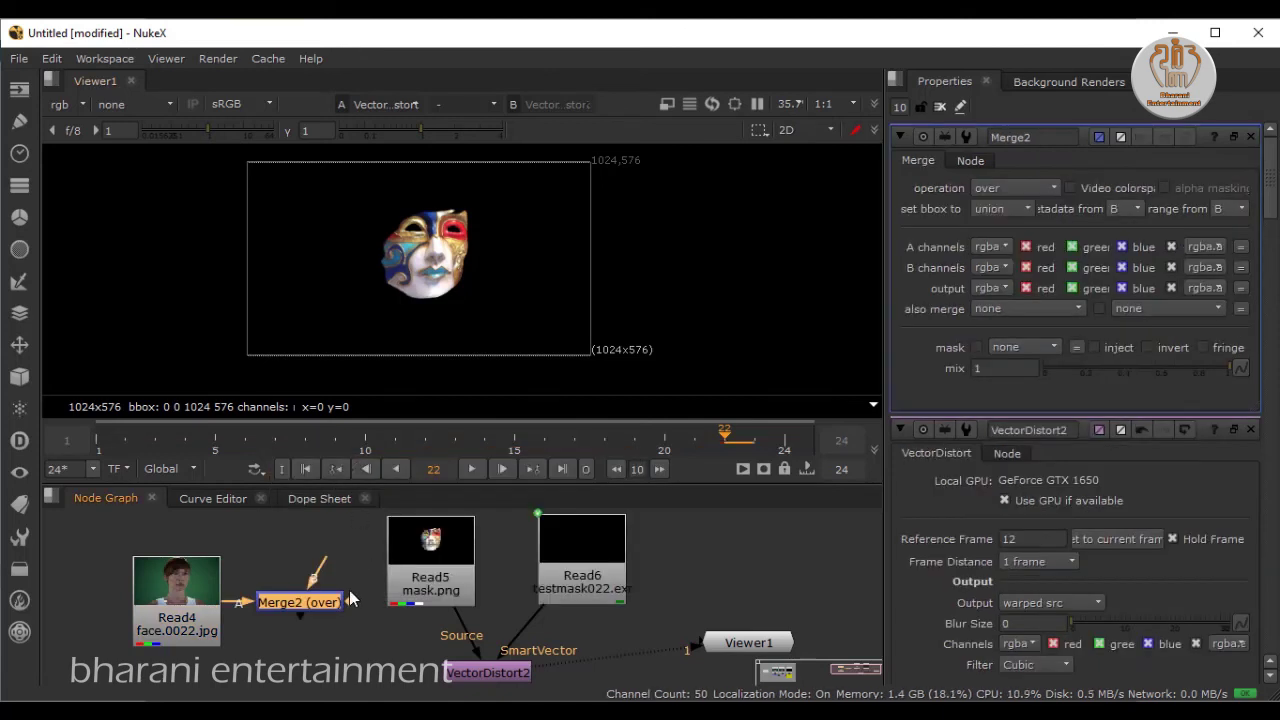
{"action": "mouse_move", "coordinate": [314, 607]}
{"action": "left_mouse_down"}
{"action": "mouse_move", "coordinate": [249, 622]}
{"action": "mouse_move", "coordinate": [214, 597]}
{"action": "left_mouse_up"}
{"action": "left_click_drag", "start_coordinate": [487, 674], "coordinate": [469, 644]}
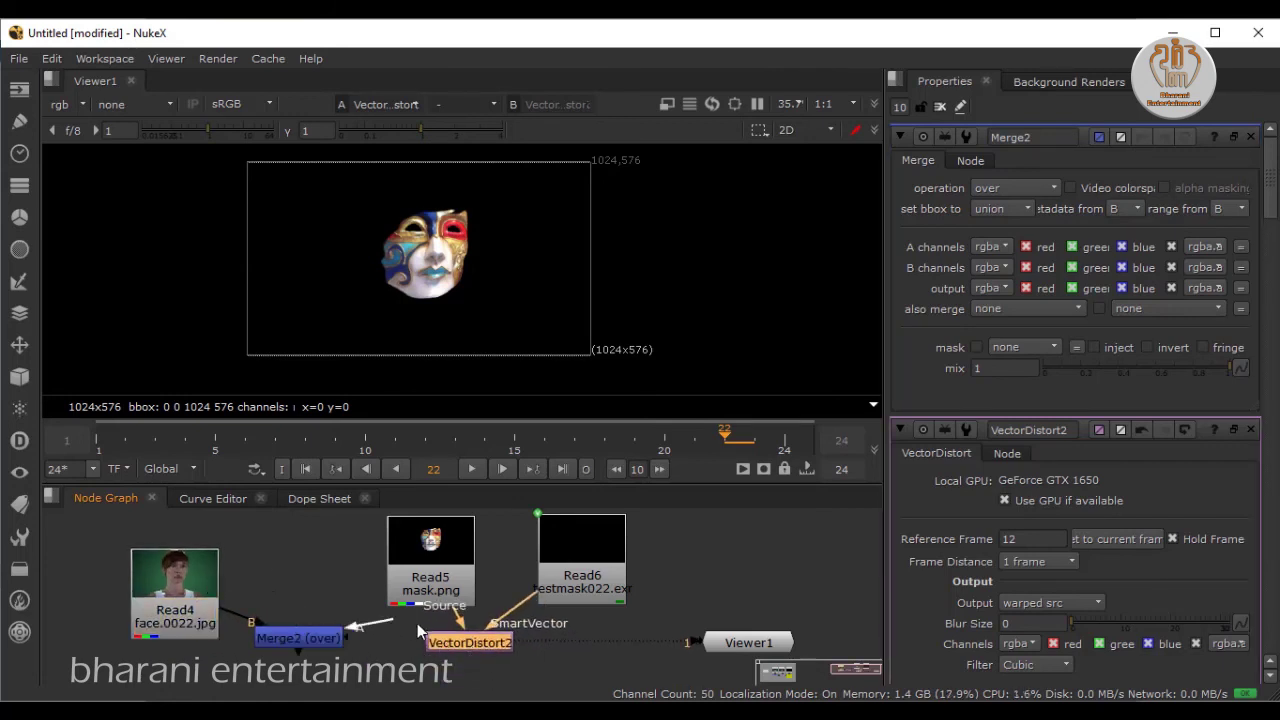
{"action": "mouse_move", "coordinate": [748, 642]}
{"action": "left_mouse_down"}
{"action": "mouse_move", "coordinate": [338, 697]}
{"action": "mouse_move", "coordinate": [305, 616]}
{"action": "left_mouse_up"}
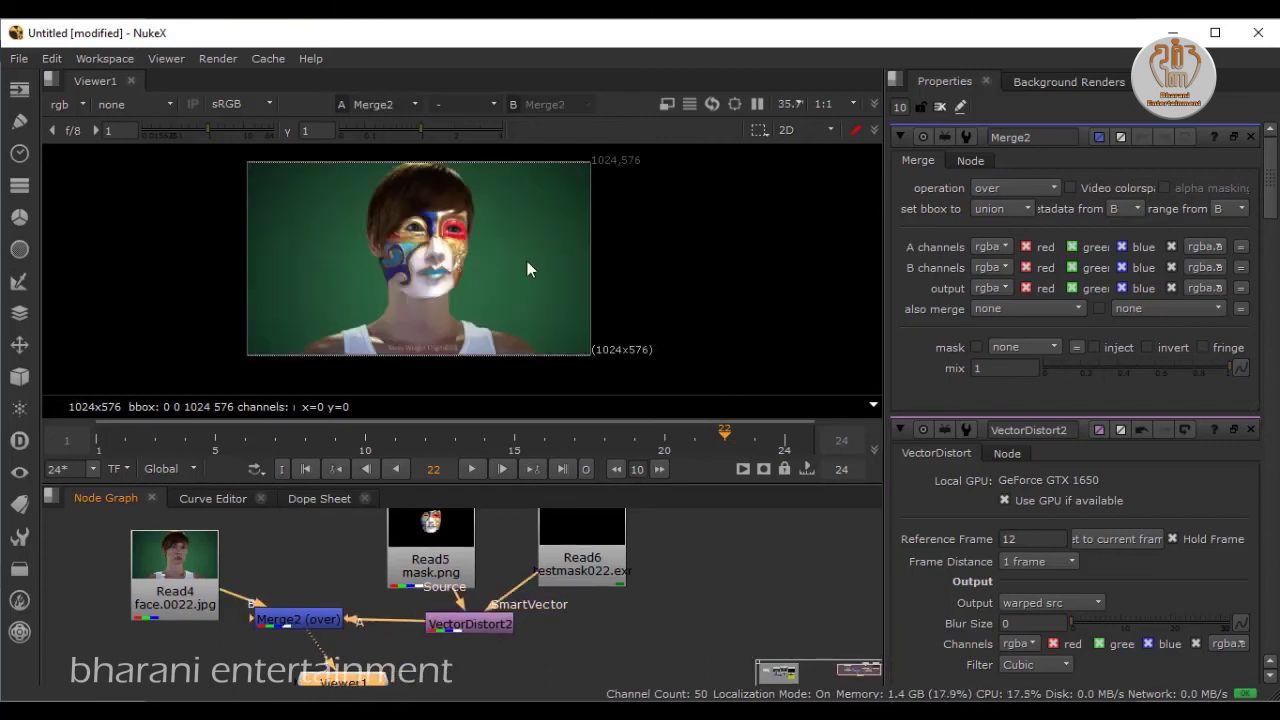
{"action": "left_click", "coordinate": [475, 469]}
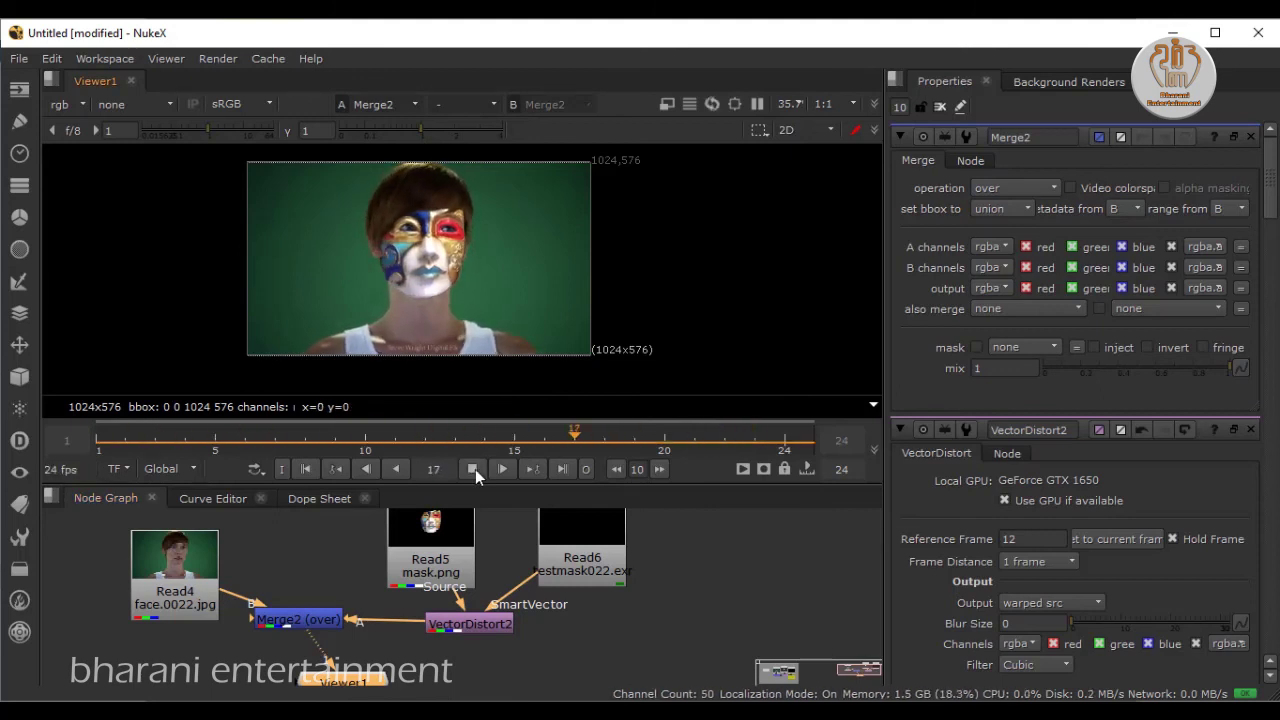
- Align Merge2, VectorDistort2 and the face footage node, then bring up VectorDistort2's settings
{"action": "mouse_move", "coordinate": [282, 621]}
{"action": "left_mouse_down"}
{"action": "mouse_move", "coordinate": [270, 625]}
{"action": "mouse_move", "coordinate": [288, 584]}
{"action": "left_mouse_up"}
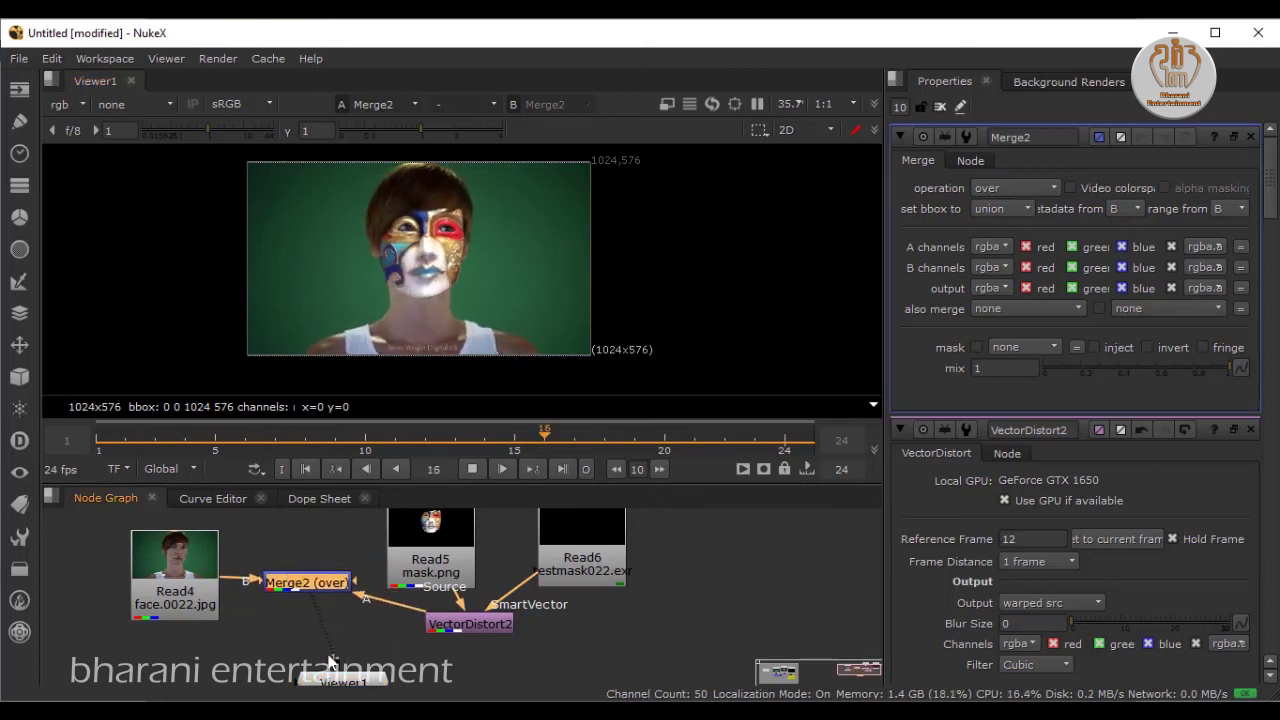
{"action": "left_click_drag", "start_coordinate": [326, 683], "coordinate": [292, 679]}
{"action": "left_click_drag", "start_coordinate": [316, 583], "coordinate": [316, 624]}
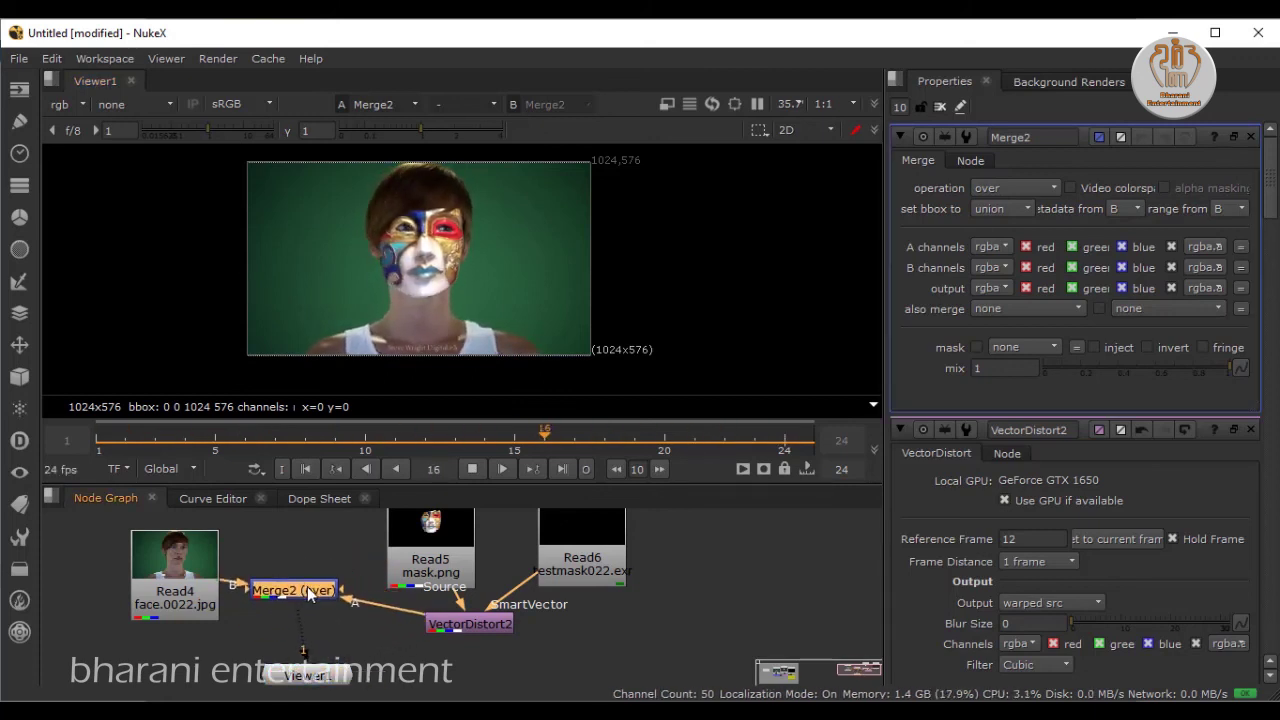
{"action": "left_click_drag", "start_coordinate": [175, 595], "coordinate": [160, 642]}
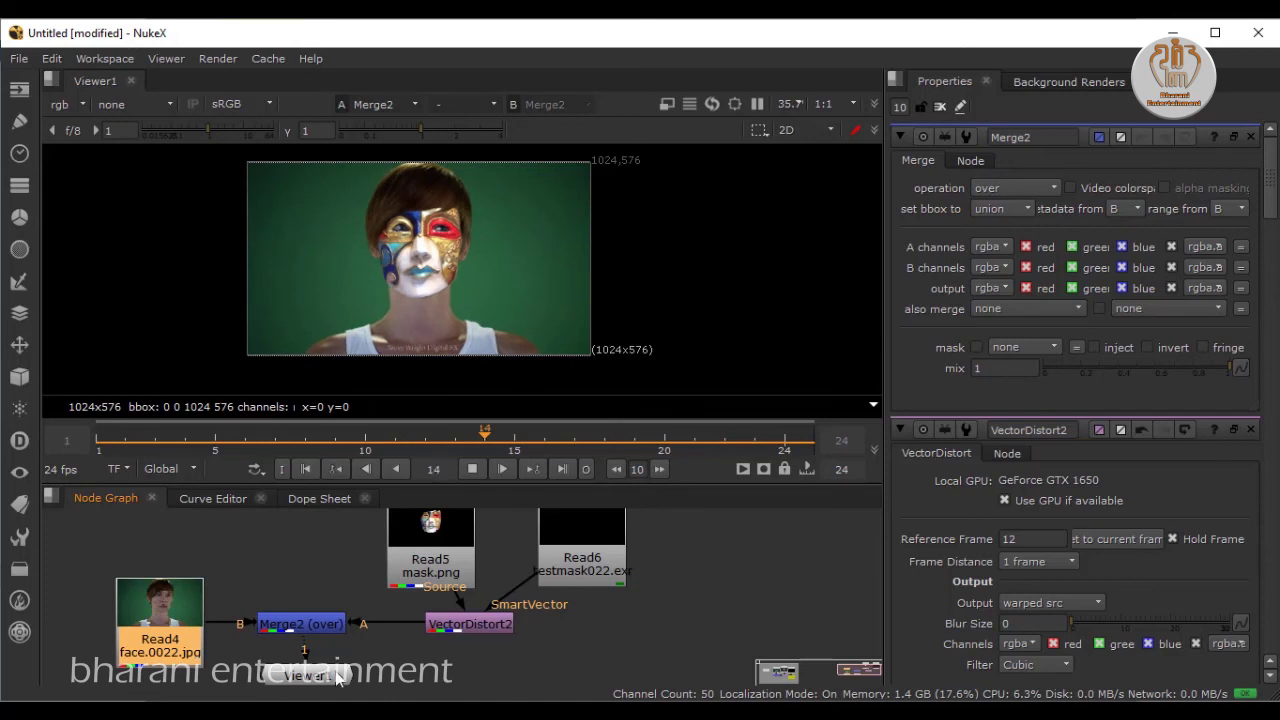
{"action": "double_click", "coordinate": [463, 620]}
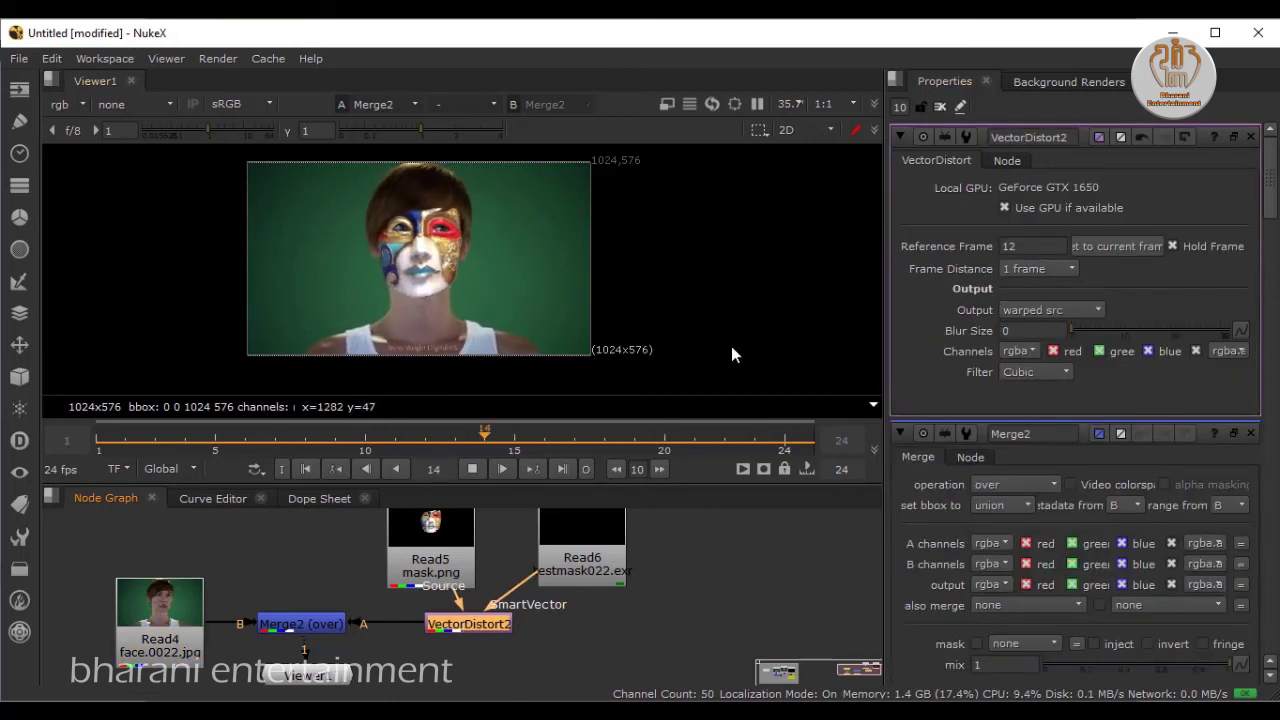
- Widen the Properties panel and review VectorDistort2's Node and VectorDistort tabs
{"action": "left_click_drag", "start_coordinate": [884, 325], "coordinate": [668, 325]}
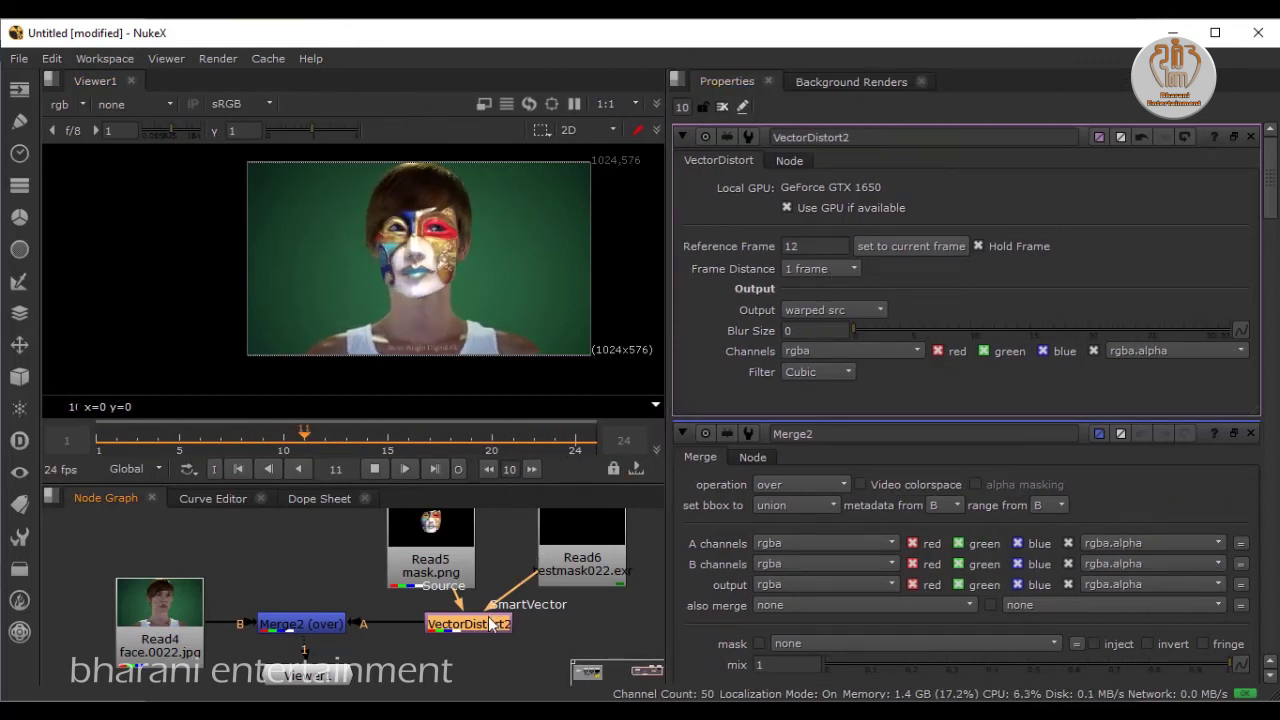
{"action": "left_click", "coordinate": [789, 161]}
{"action": "left_click", "coordinate": [735, 161]}
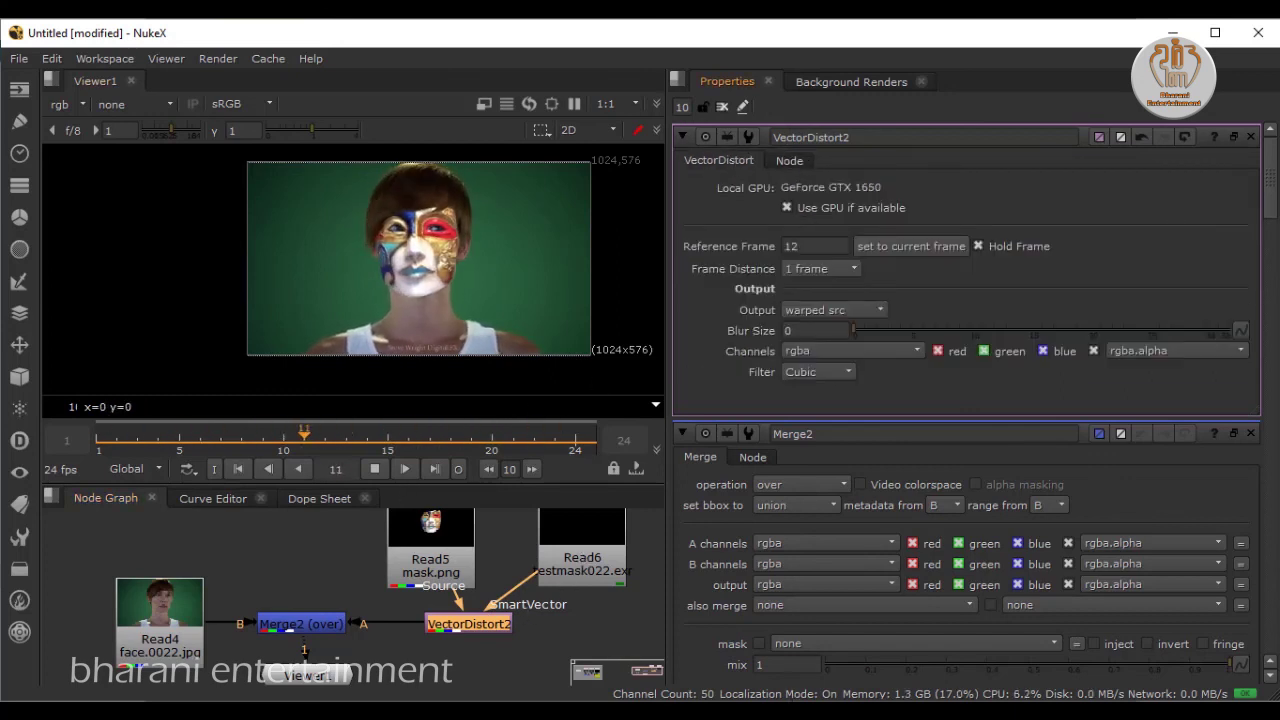